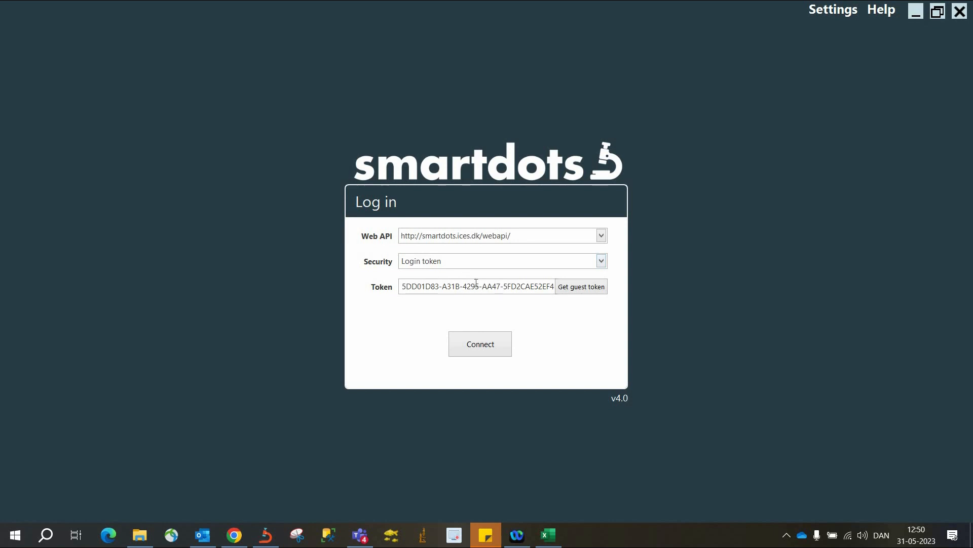
Connect to the Web API with the login token and narrow the Organizer Email column in the event overview
{"action": "left_click", "coordinate": [480, 348]}
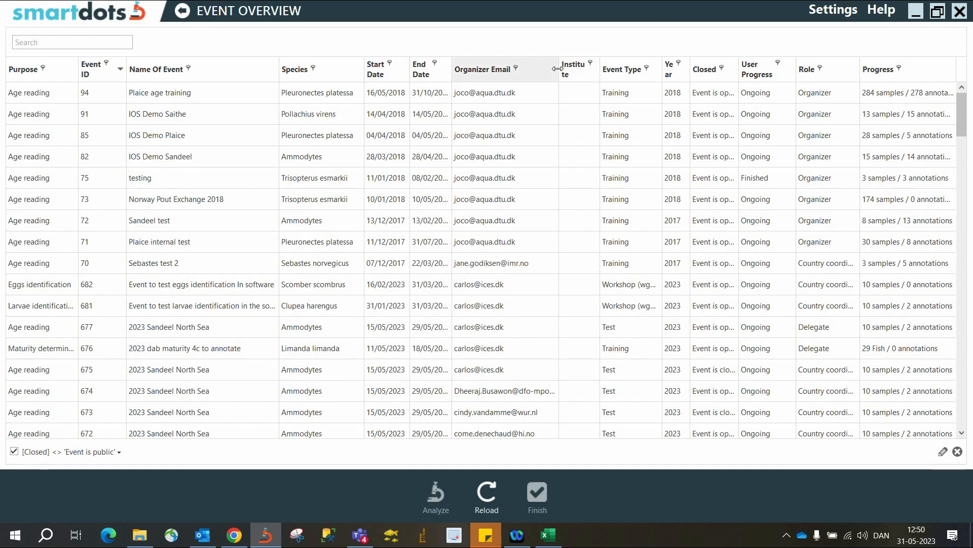
{"action": "left_click_drag", "start_coordinate": [558, 69], "coordinate": [500, 72]}
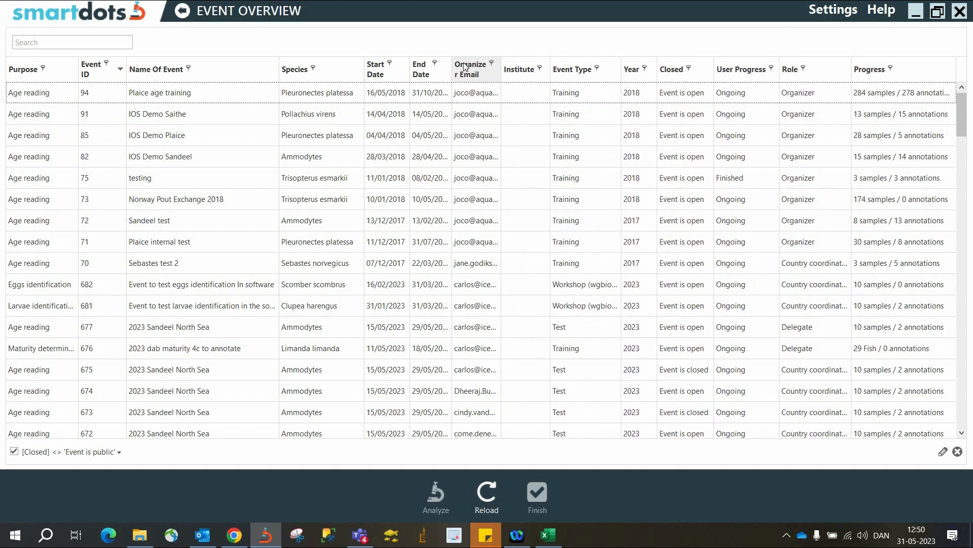
Filter the event list to the species Ammodytes and sort it by Event ID in descending order
{"action": "left_click", "coordinate": [313, 69]}
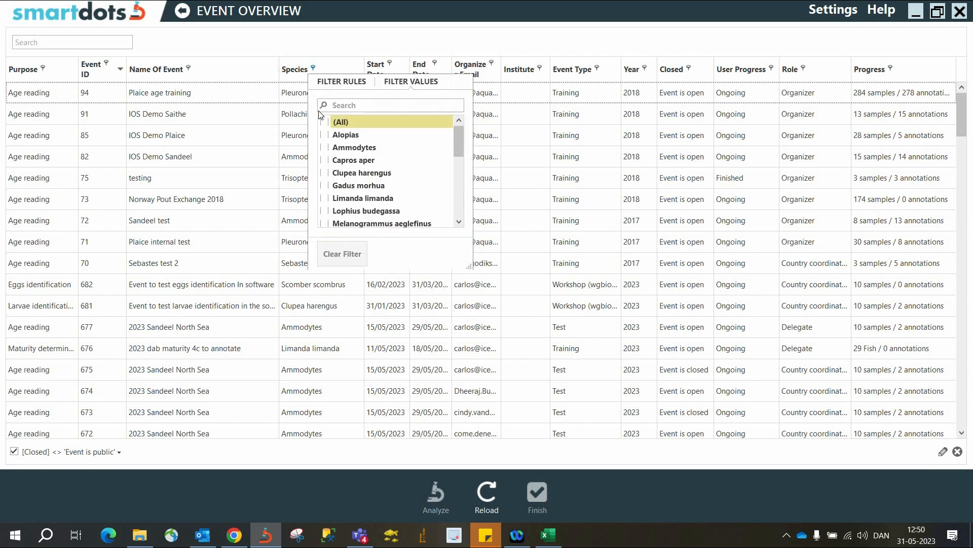
{"action": "left_click", "coordinate": [324, 148]}
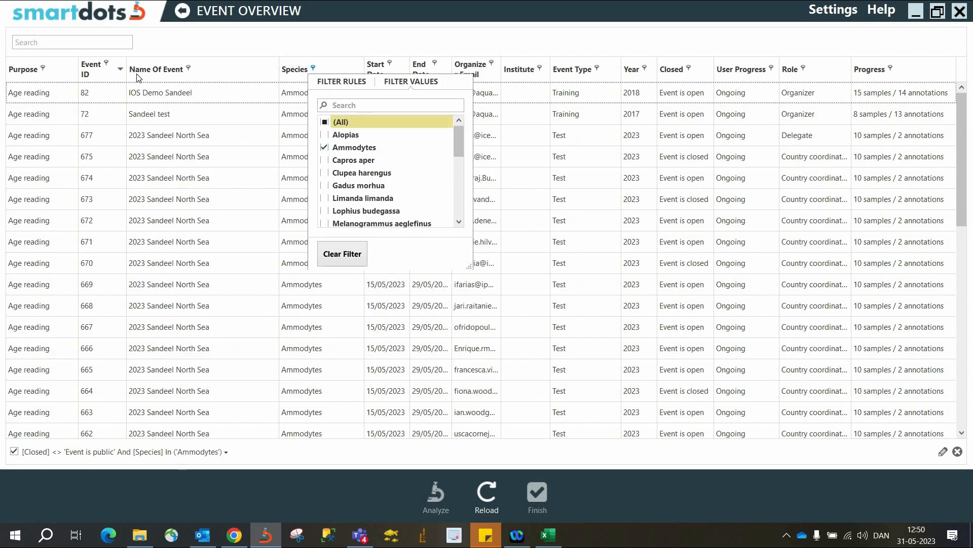
{"action": "left_click", "coordinate": [122, 72]}
{"action": "left_click", "coordinate": [122, 72]}
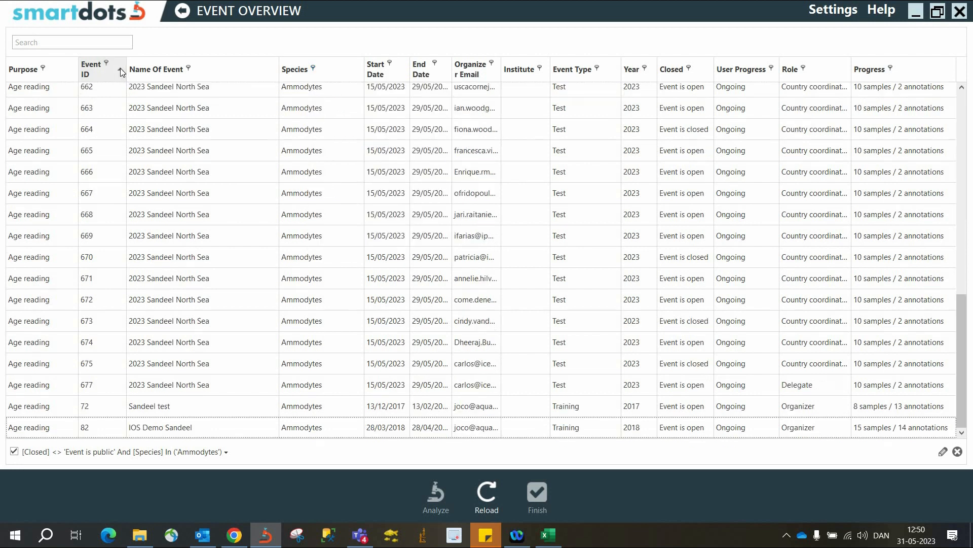
{"action": "left_click", "coordinate": [121, 72]}
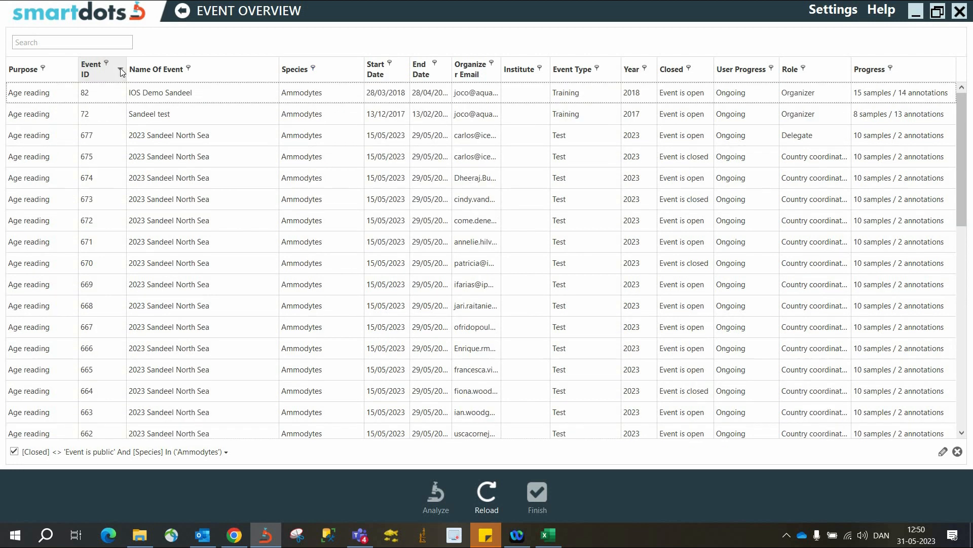
Search for event 566 and open the 2023 Sandeel North Sea age reading event
{"action": "left_click", "coordinate": [49, 43]}
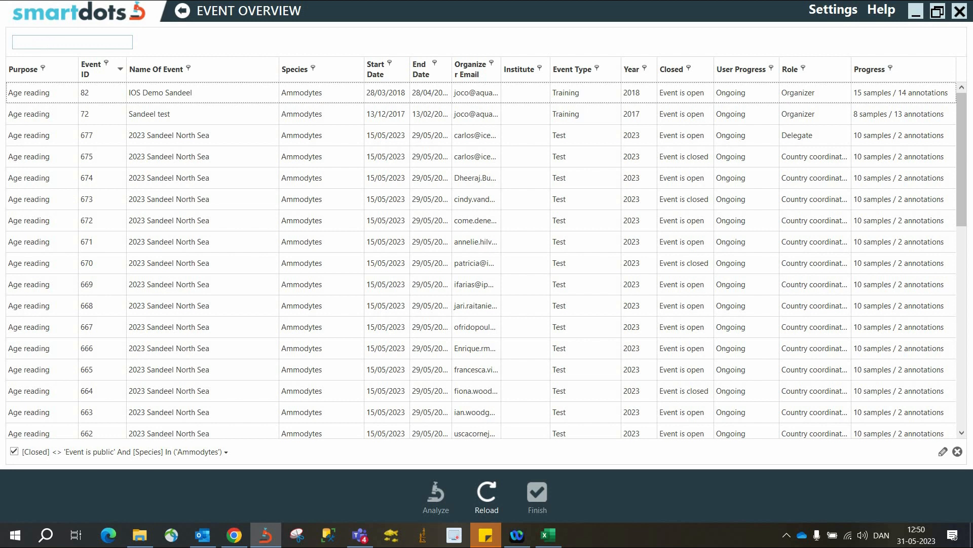
{"action": "type", "text": "566"}
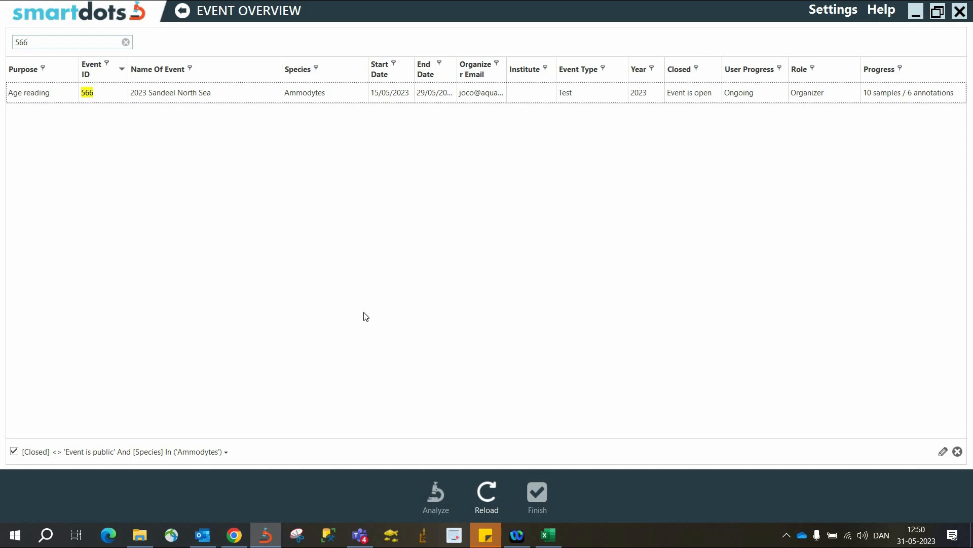
{"action": "left_click", "coordinate": [155, 96]}
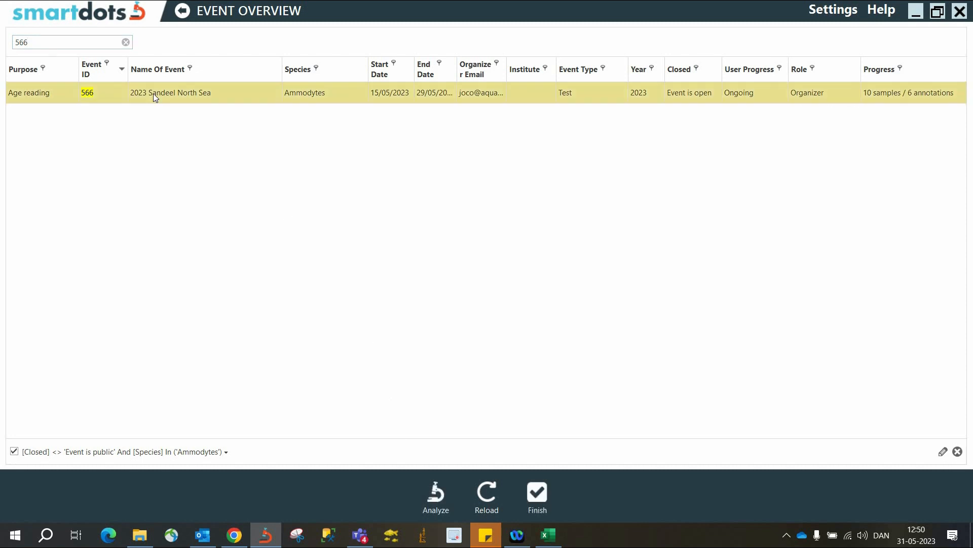
{"action": "double_click", "coordinate": [155, 96]}
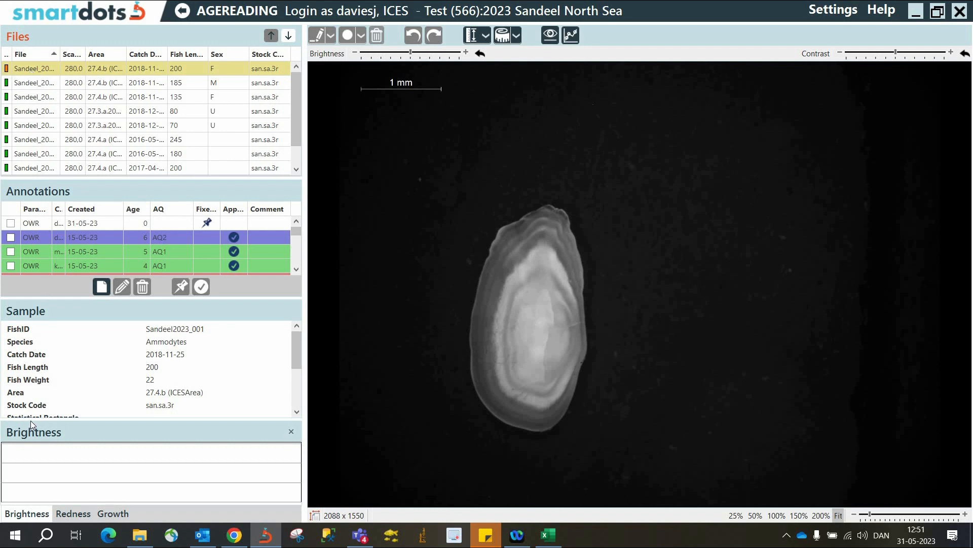
View the Redness and Growth graphs and float the Files and Annotations panels over the otolith image
{"action": "left_click", "coordinate": [71, 515]}
{"action": "left_click", "coordinate": [114, 514]}
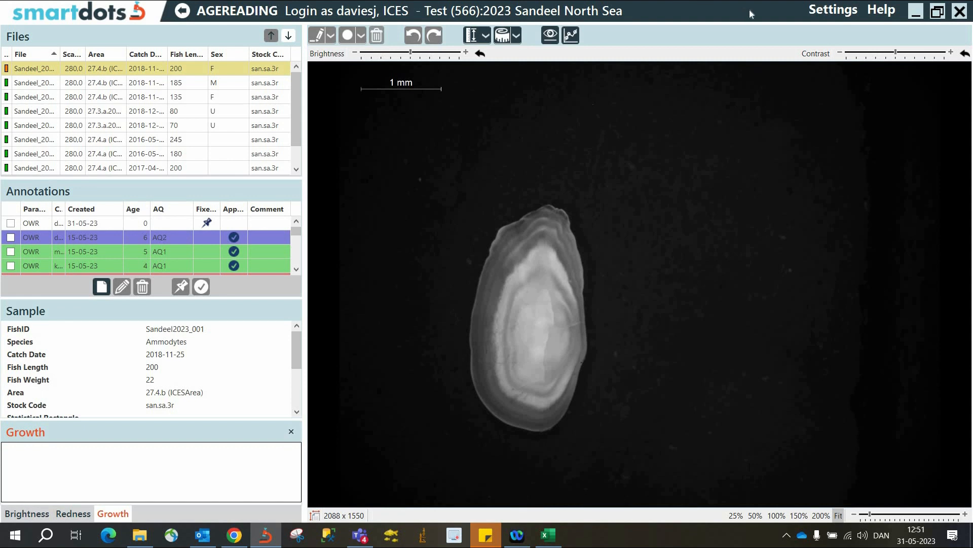
{"action": "left_click", "coordinate": [154, 33]}
{"action": "mouse_move", "coordinate": [360, 80]}
{"action": "left_mouse_down"}
{"action": "mouse_move", "coordinate": [742, 101]}
{"action": "mouse_move", "coordinate": [823, 89]}
{"action": "left_mouse_up"}
{"action": "mouse_move", "coordinate": [144, 33]}
{"action": "left_mouse_down"}
{"action": "mouse_move", "coordinate": [256, 122]}
{"action": "mouse_move", "coordinate": [513, 286]}
{"action": "mouse_move", "coordinate": [653, 309]}
{"action": "mouse_move", "coordinate": [674, 289]}
{"action": "mouse_move", "coordinate": [743, 271]}
{"action": "mouse_move", "coordinate": [888, 338]}
{"action": "left_mouse_up"}
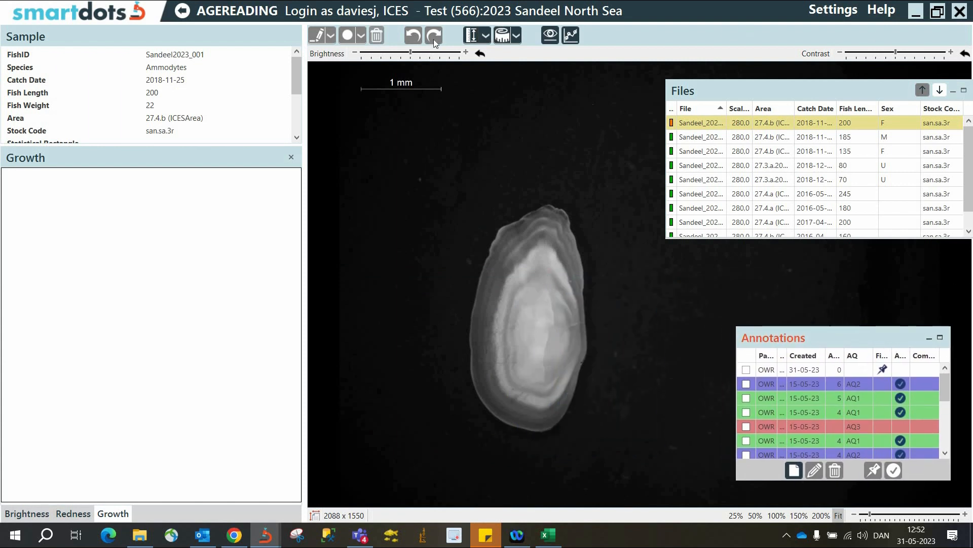
{"action": "left_click_drag", "start_coordinate": [218, 31], "coordinate": [149, 256]}
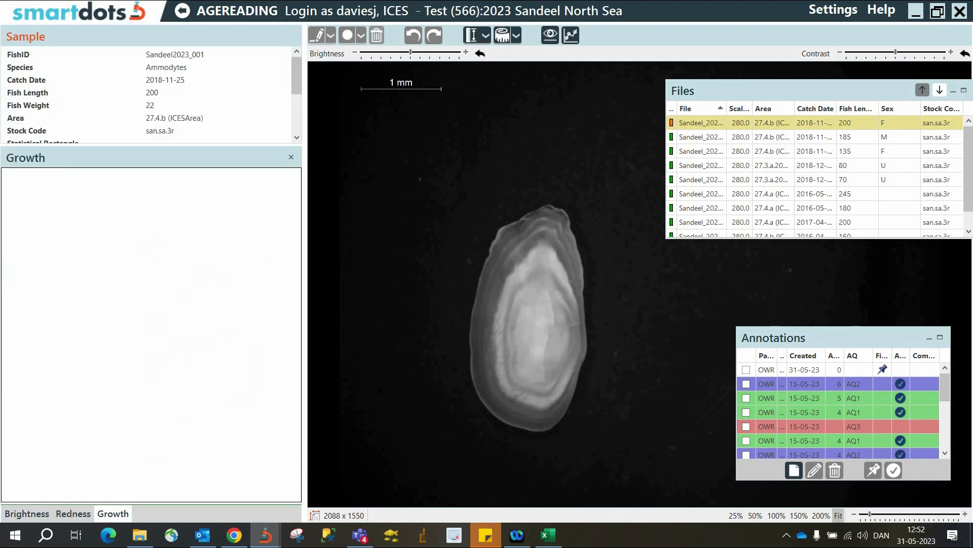
Restore the default window layout and look over the available Help resources
{"action": "left_click", "coordinate": [819, 16]}
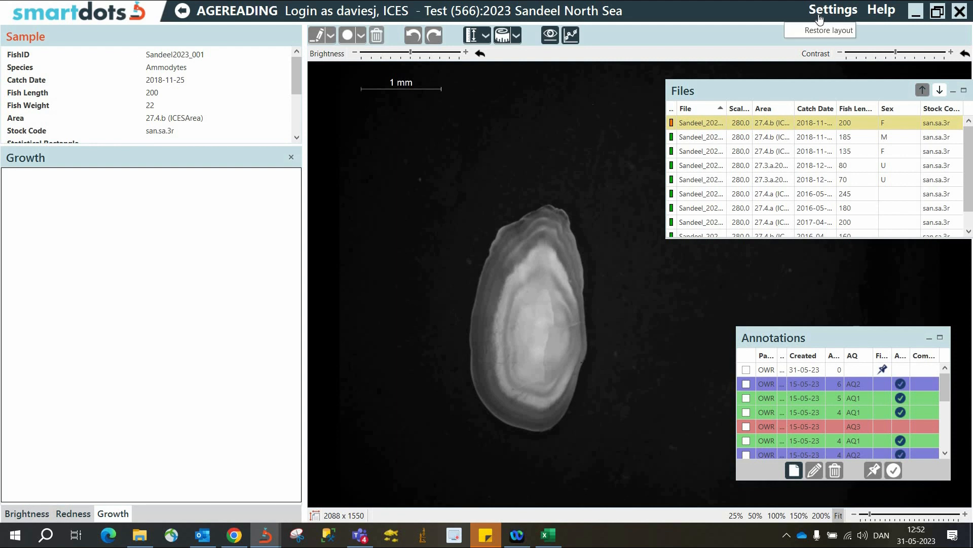
{"action": "left_click", "coordinate": [826, 30]}
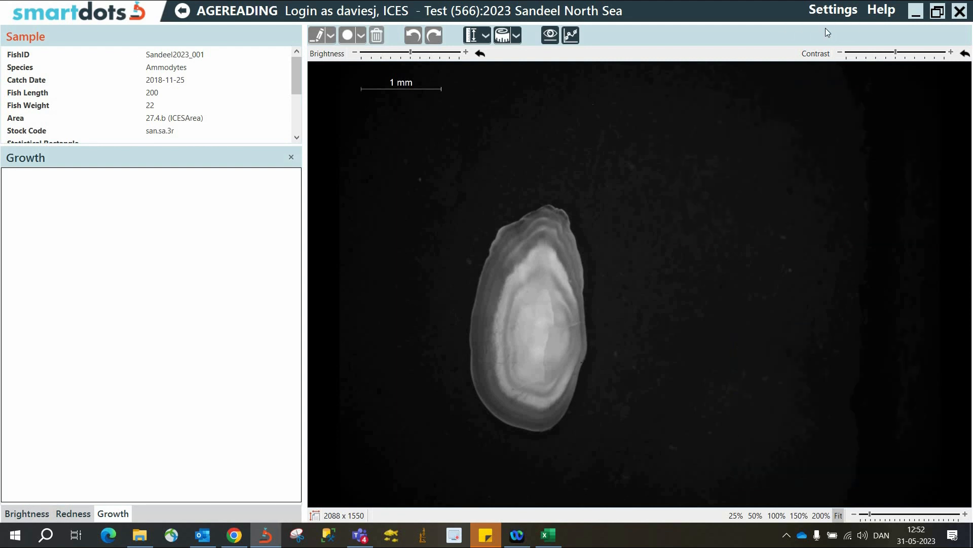
{"action": "left_click", "coordinate": [881, 12]}
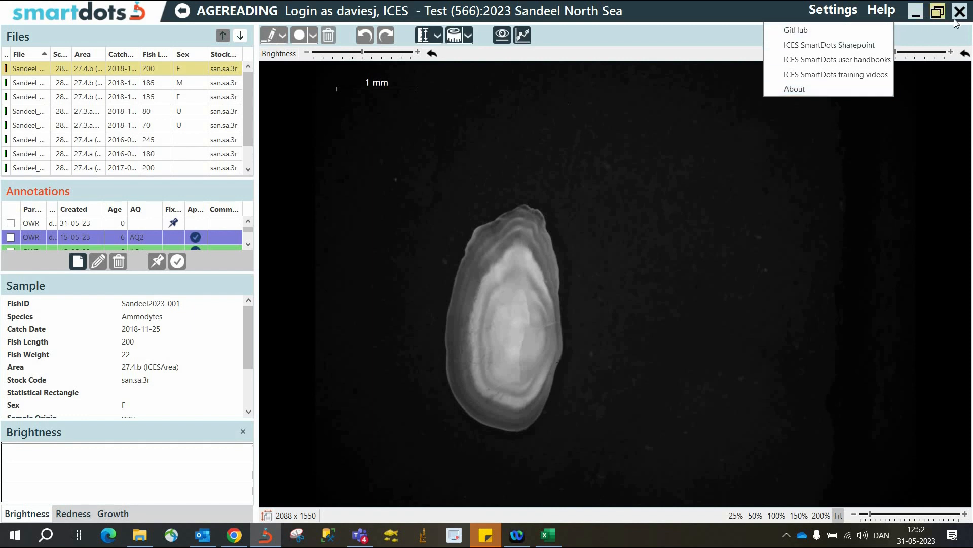
{"action": "left_click", "coordinate": [923, 100]}
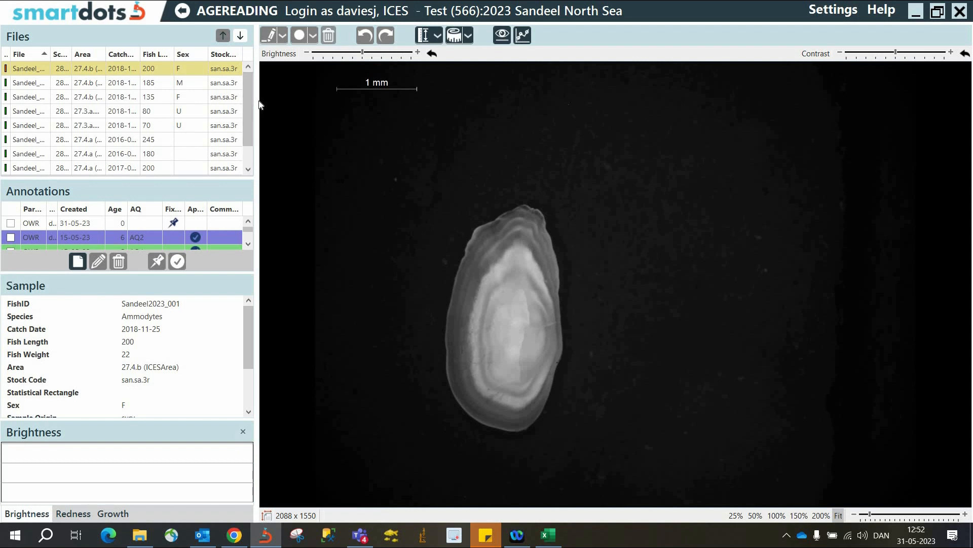
Widen the side panels beside the image and make the Annotations panel taller
{"action": "left_click_drag", "start_coordinate": [257, 98], "coordinate": [308, 103]}
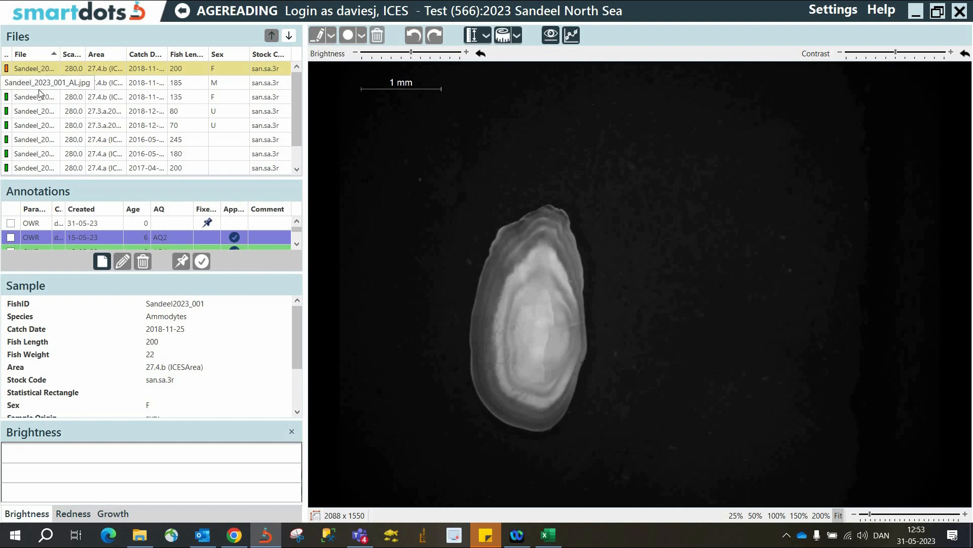
{"action": "left_click_drag", "start_coordinate": [55, 271], "coordinate": [60, 320]}
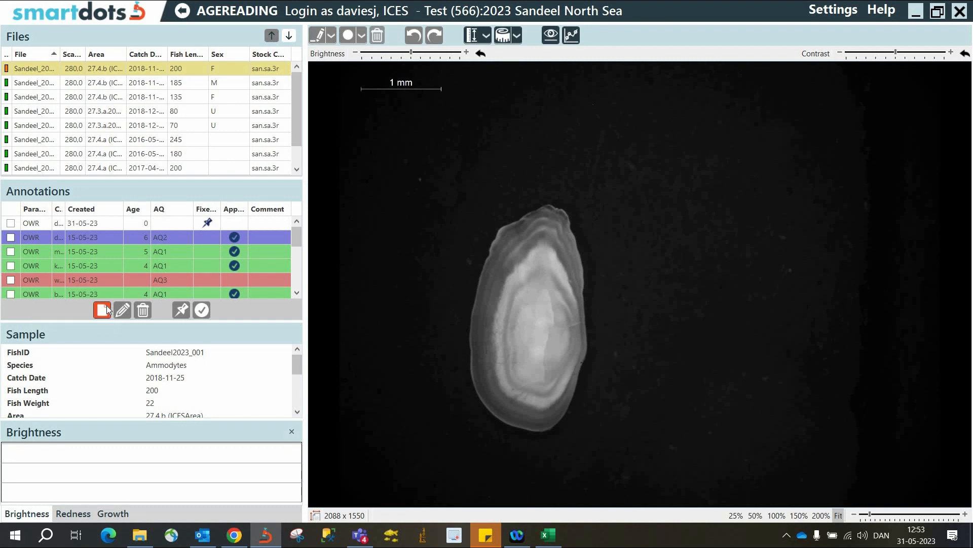
Create a new annotation for the first sandeel image and set its dots to orange, Dot shape and Seawater type
{"action": "left_click", "coordinate": [107, 309]}
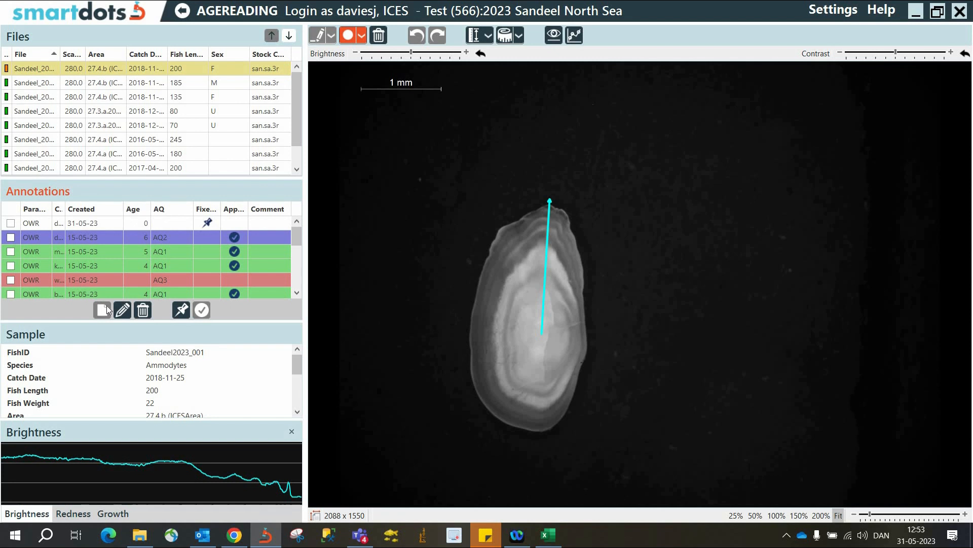
{"action": "left_click", "coordinate": [359, 36]}
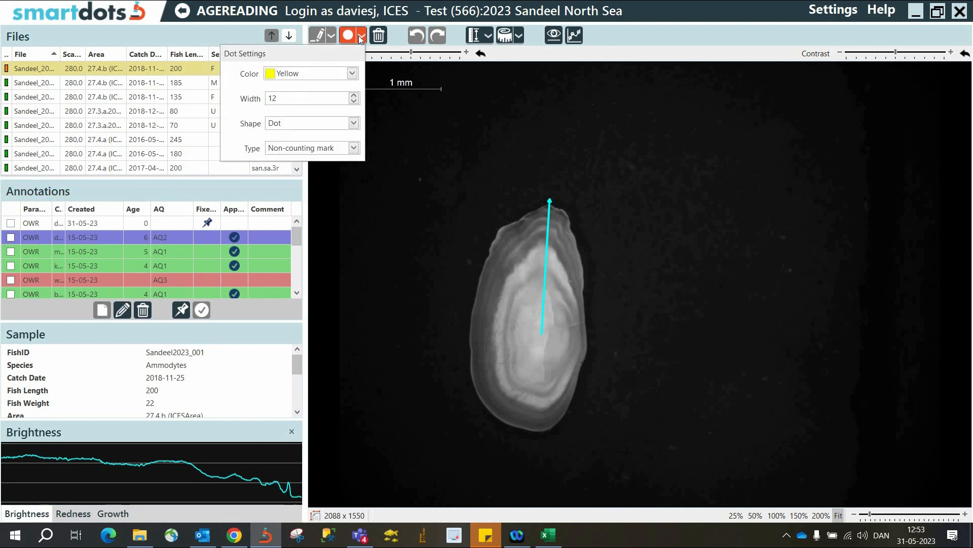
{"action": "left_click", "coordinate": [354, 75]}
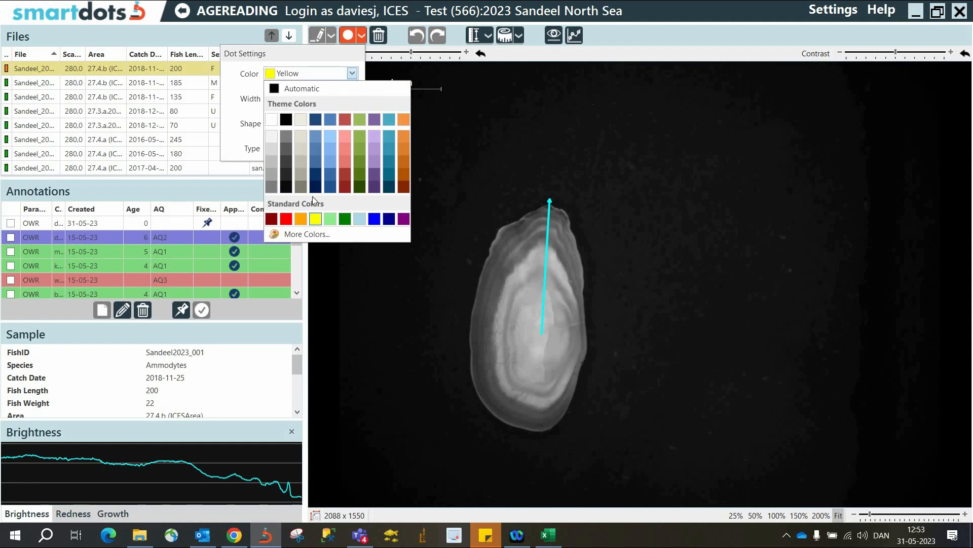
{"action": "left_click", "coordinate": [303, 218]}
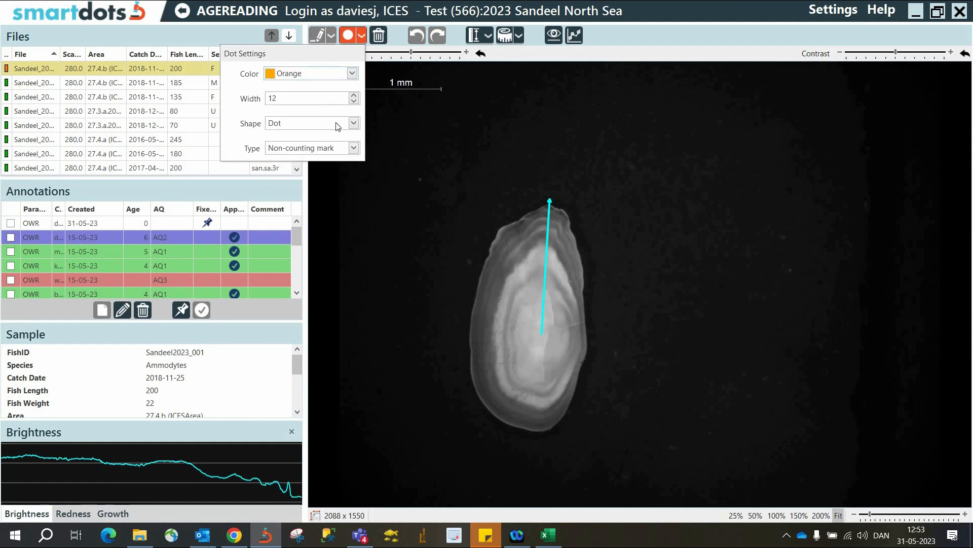
{"action": "left_click", "coordinate": [355, 95]}
{"action": "left_click", "coordinate": [354, 123]}
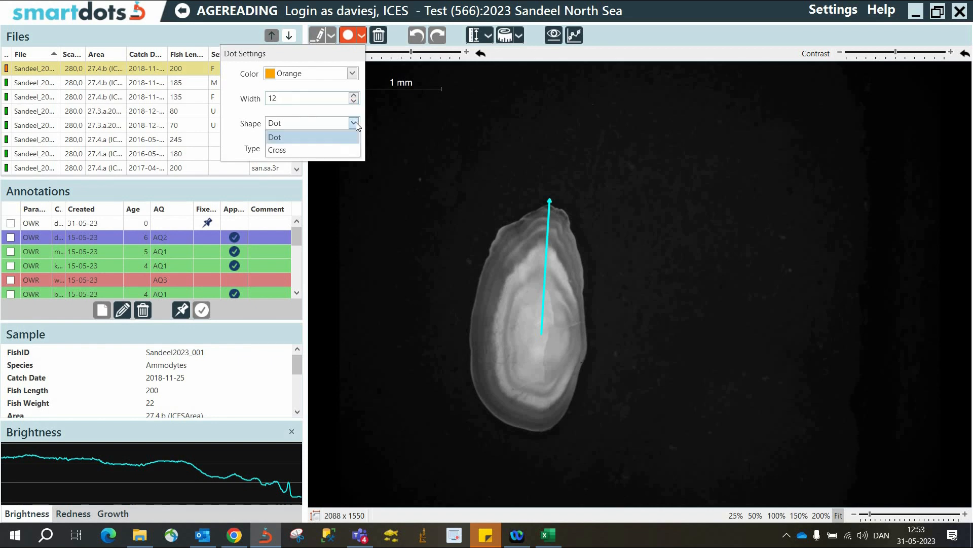
{"action": "left_click", "coordinate": [293, 142]}
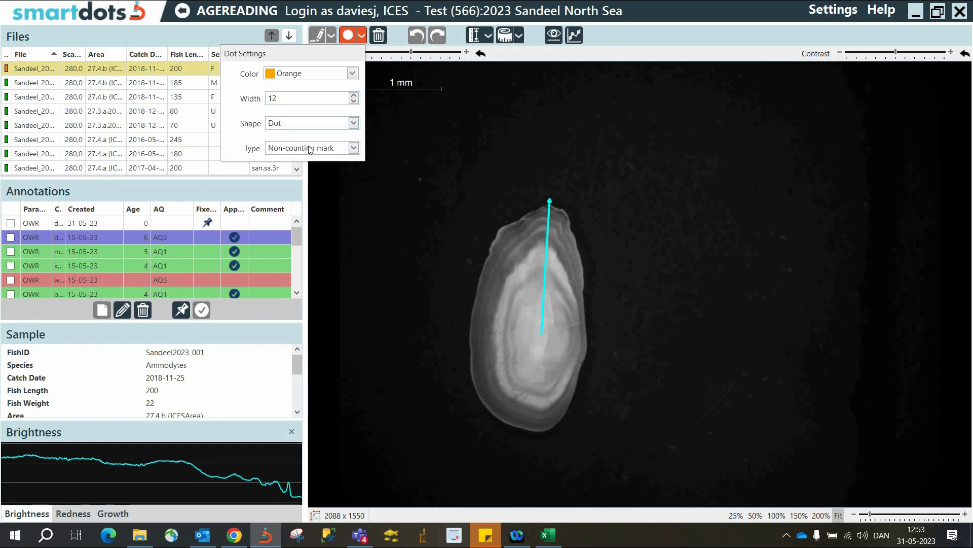
{"action": "left_click", "coordinate": [354, 148]}
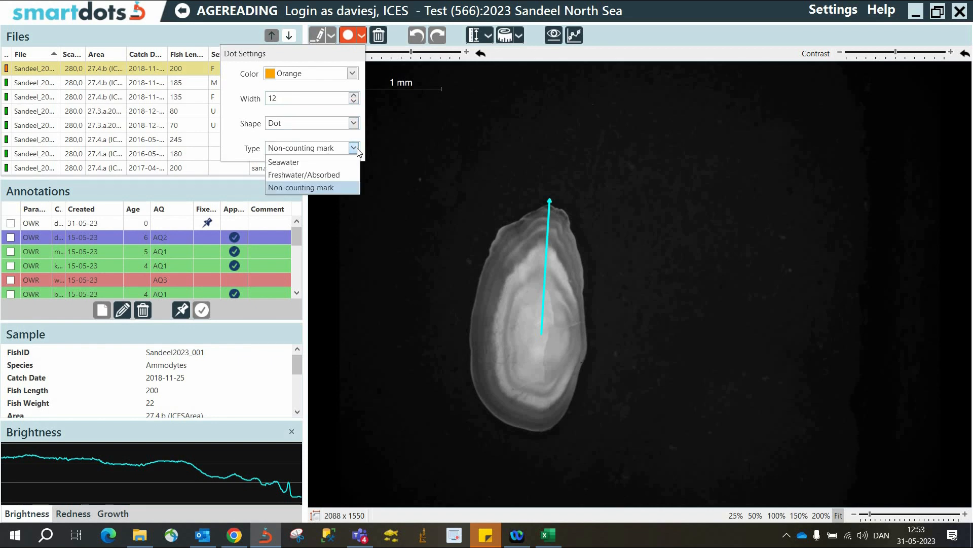
{"action": "left_click", "coordinate": [288, 163]}
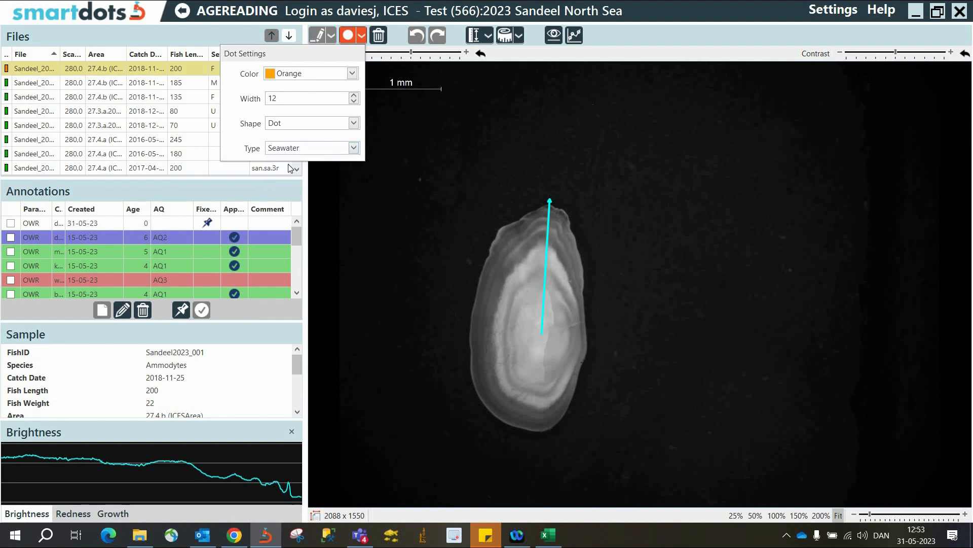
Place four orange Seawater dots on the growth rings along the reading line towards the otolith's edge
{"action": "left_click", "coordinate": [545, 269]}
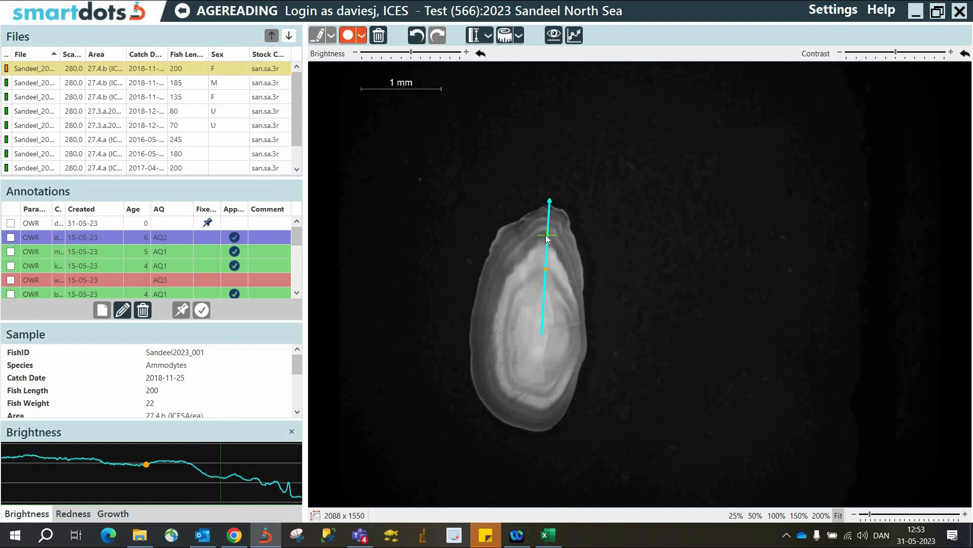
{"action": "left_click", "coordinate": [546, 235]}
{"action": "left_click", "coordinate": [550, 219]}
Change the dot type to Non-counting mark and place one on the inner ring nearest the otolith's core
{"action": "left_click", "coordinate": [363, 36]}
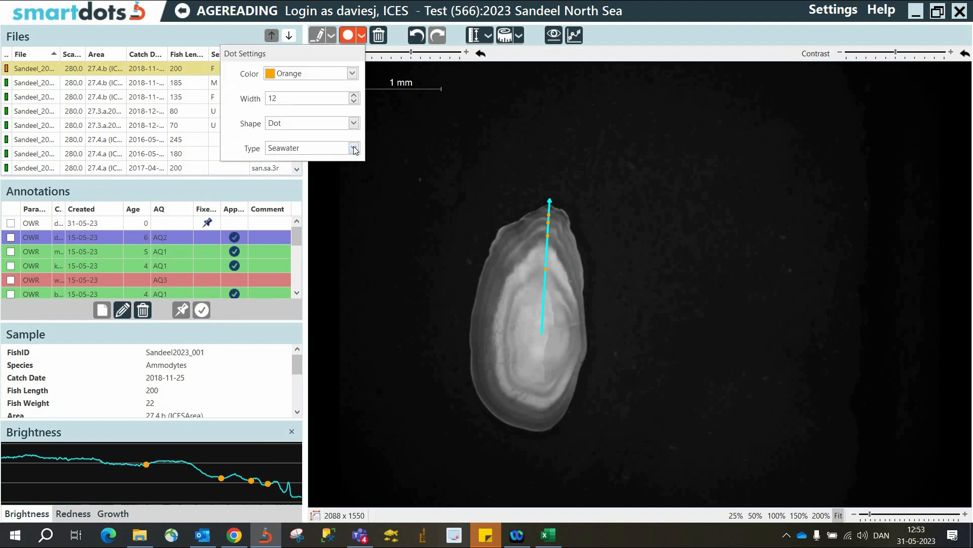
{"action": "left_click", "coordinate": [354, 148]}
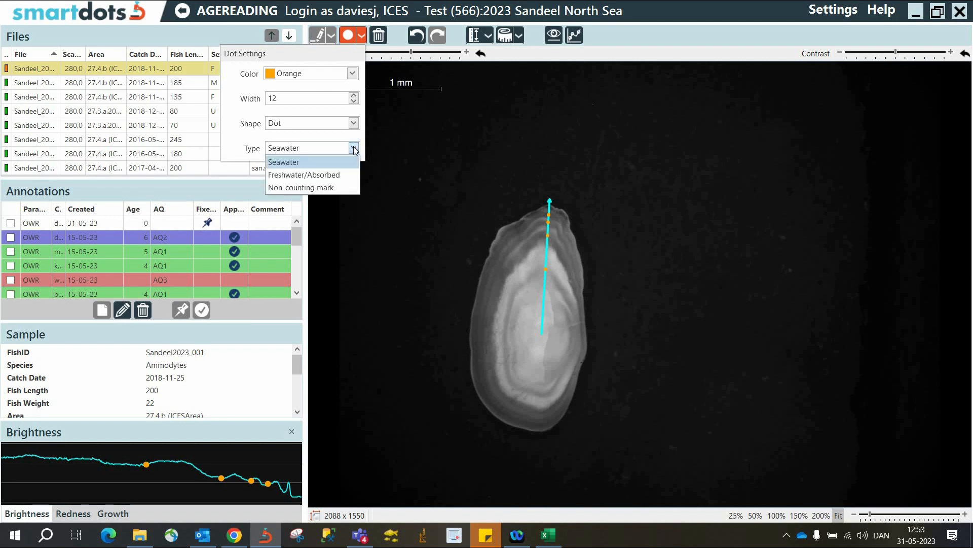
{"action": "left_click", "coordinate": [294, 187]}
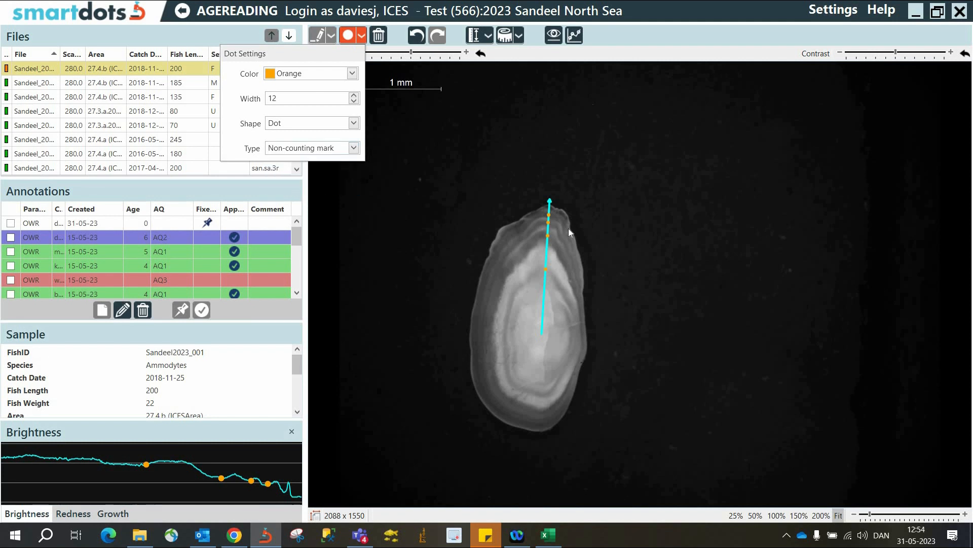
{"action": "left_click", "coordinate": [541, 293]}
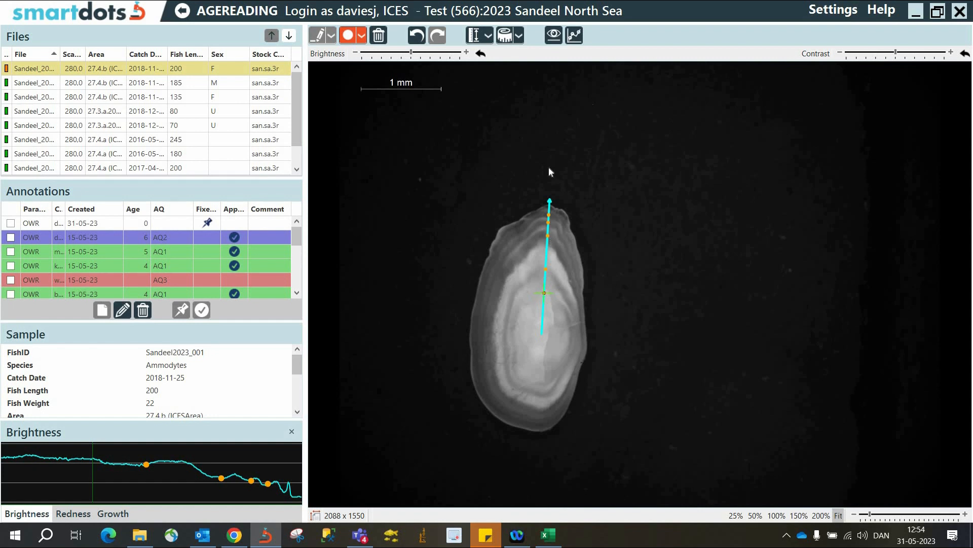
Undo the last four marks on the reading line and redo them
{"action": "left_click", "coordinate": [420, 37]}
{"action": "left_click", "coordinate": [421, 37]}
{"action": "left_click", "coordinate": [421, 38]}
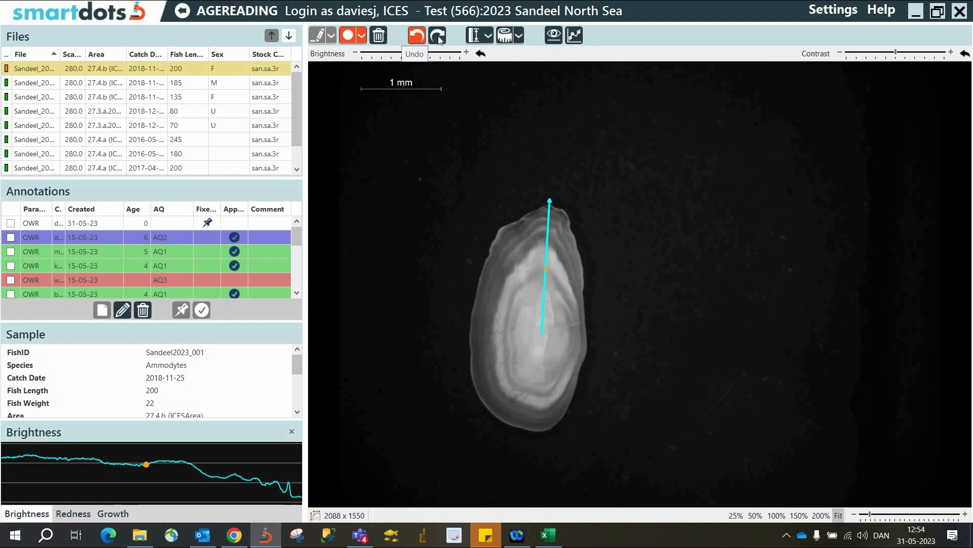
{"action": "left_click", "coordinate": [438, 37]}
{"action": "left_click", "coordinate": [438, 36]}
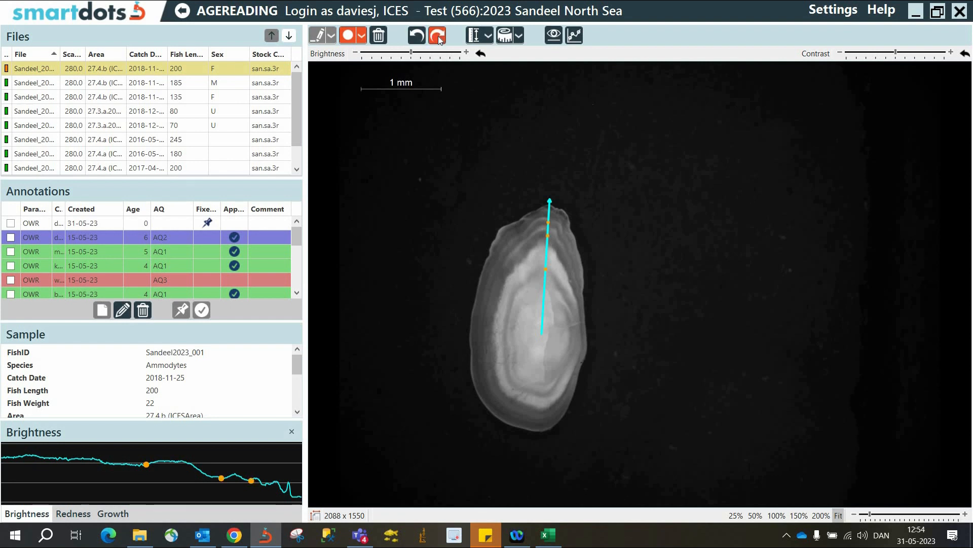
{"action": "left_click", "coordinate": [438, 35]}
Edit the new annotation, set its AQ-code to AQ1 and save it with the comment "non-counting mark is a false ring"
{"action": "left_click_drag", "start_coordinate": [300, 238], "coordinate": [299, 286]}
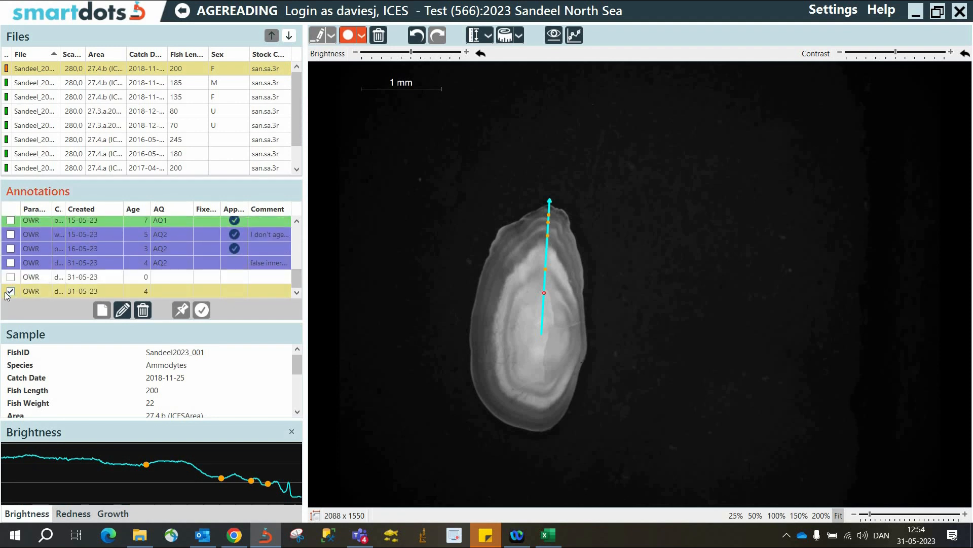
{"action": "left_click", "coordinate": [121, 311]}
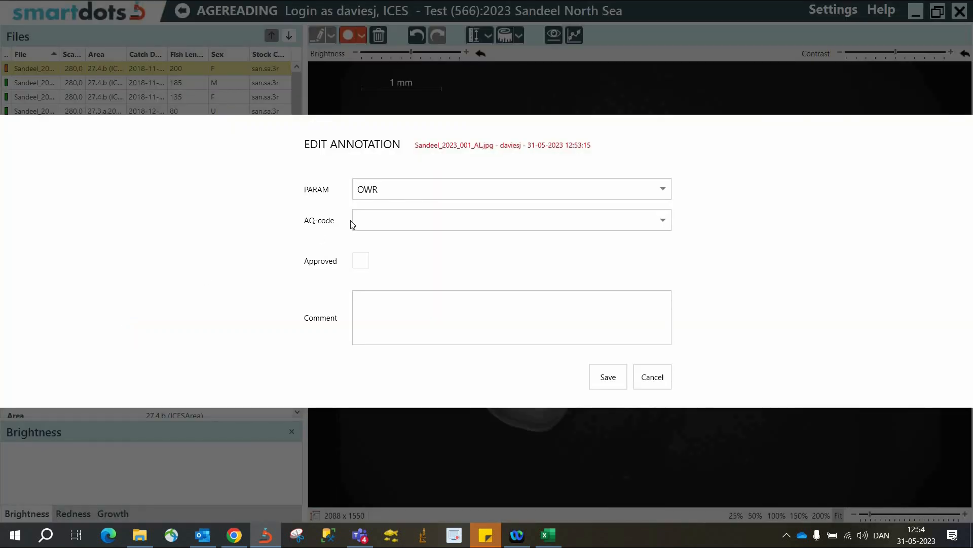
{"action": "left_click", "coordinate": [663, 221]}
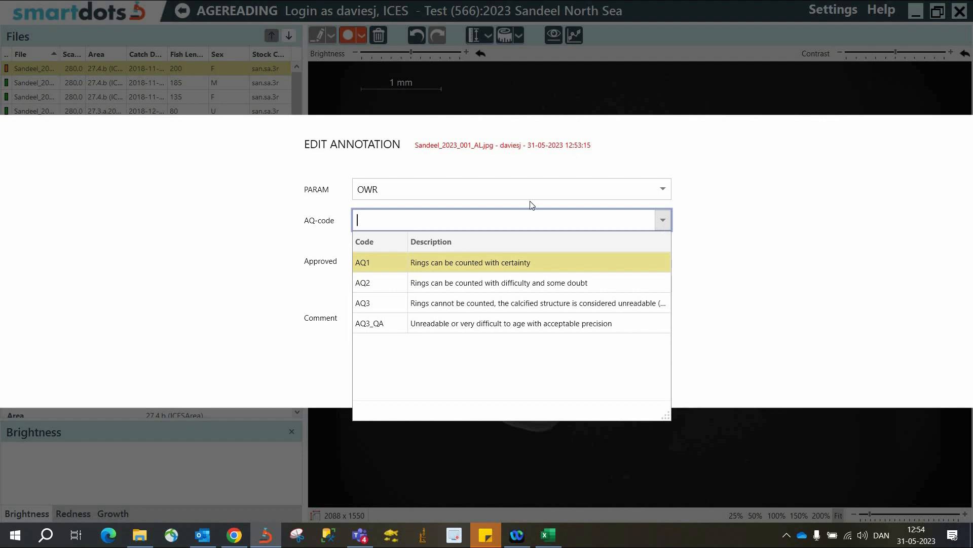
{"action": "left_click", "coordinate": [378, 259]}
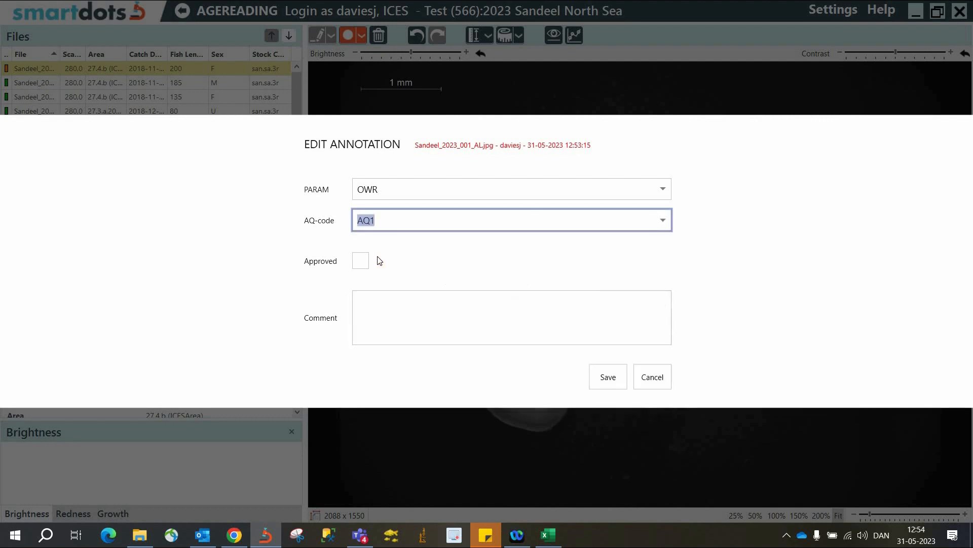
{"action": "left_click", "coordinate": [364, 310]}
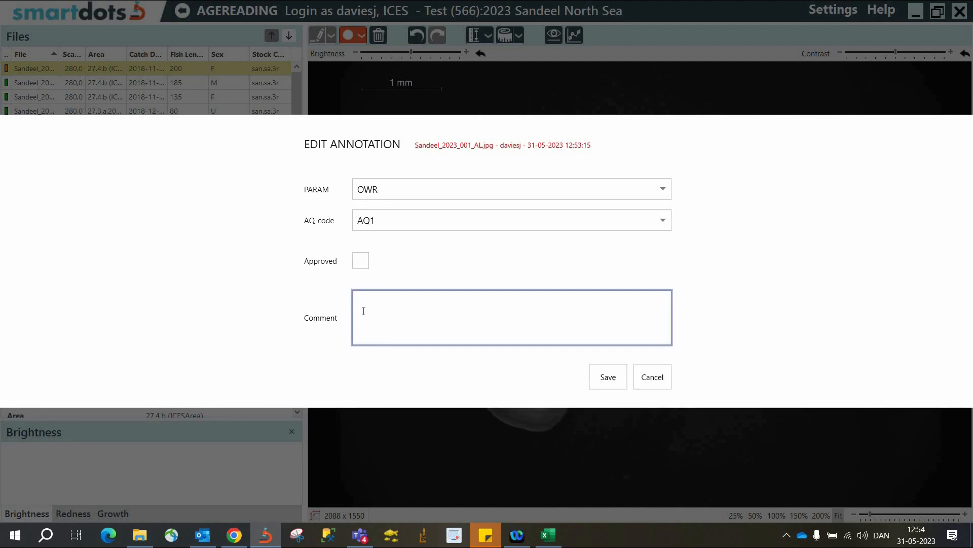
{"action": "type", "text": "non-counting mark is a false ring"}
{"action": "left_click", "coordinate": [609, 377]}
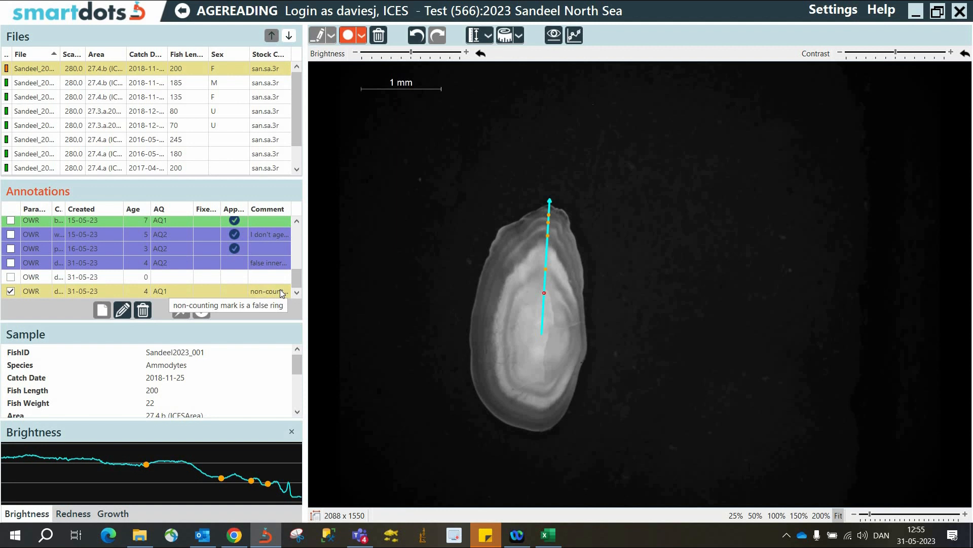
{"action": "left_click", "coordinate": [489, 36]}
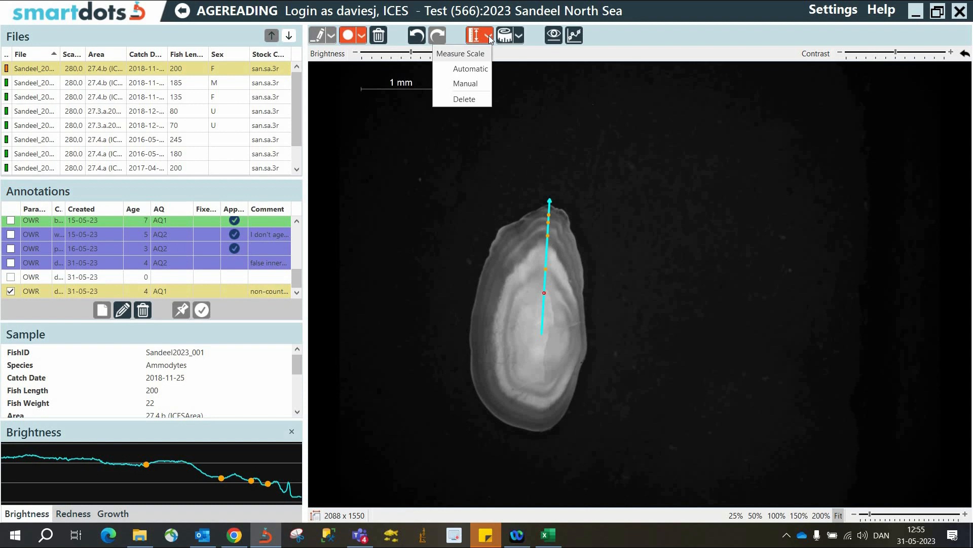
{"action": "left_click", "coordinate": [471, 84]}
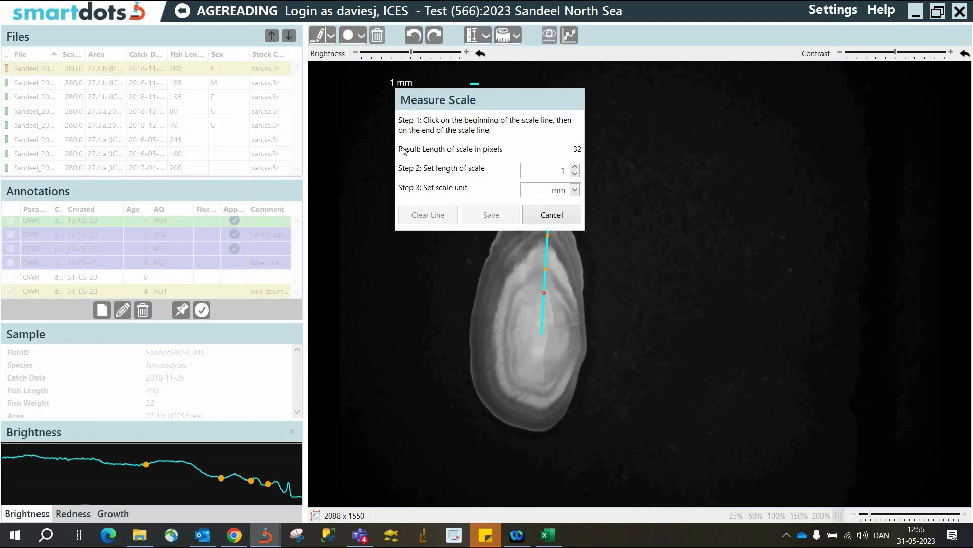
{"action": "left_click_drag", "start_coordinate": [485, 98], "coordinate": [403, 148]}
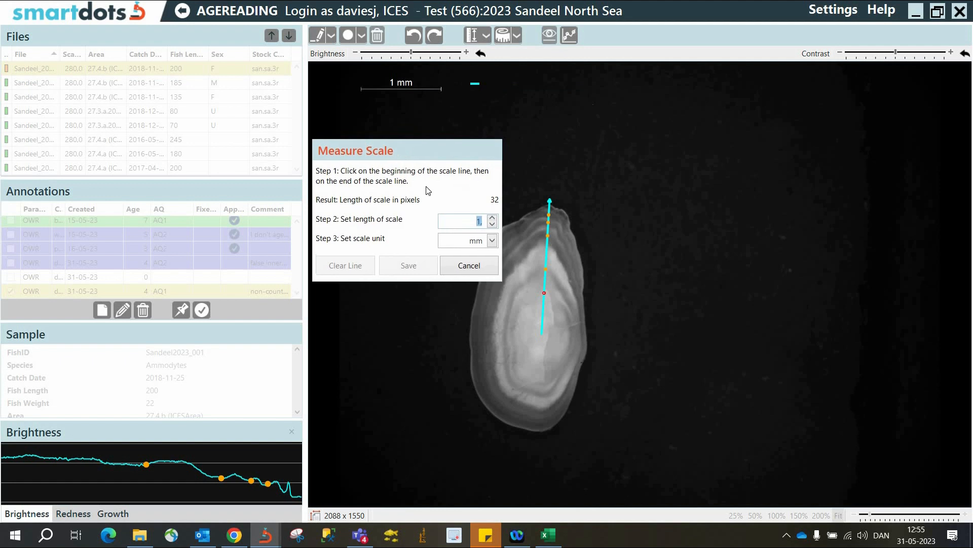
{"action": "left_click", "coordinate": [360, 89]}
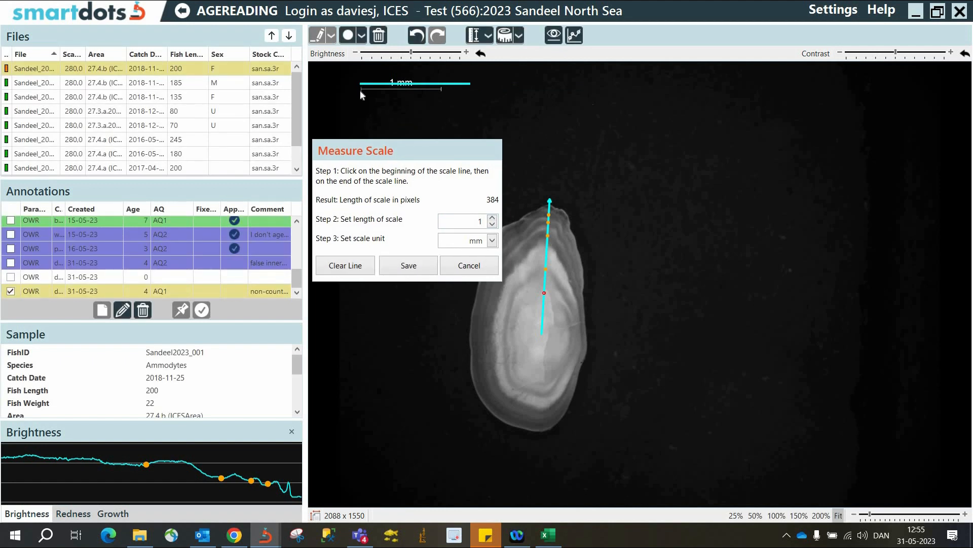
{"action": "left_click", "coordinate": [468, 270]}
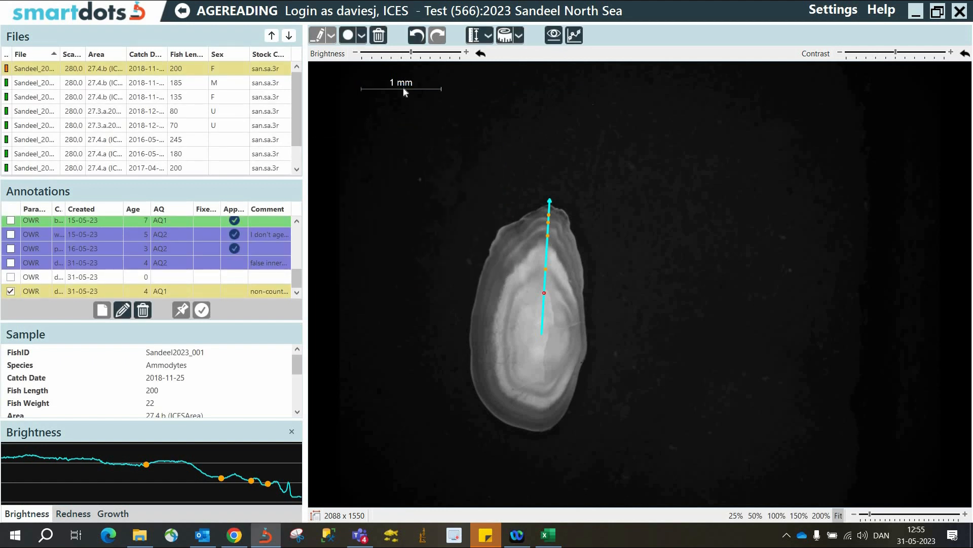
Measure the scale manually along the image's scale bar and save it with a length of 1 mm
{"action": "left_click", "coordinate": [489, 38]}
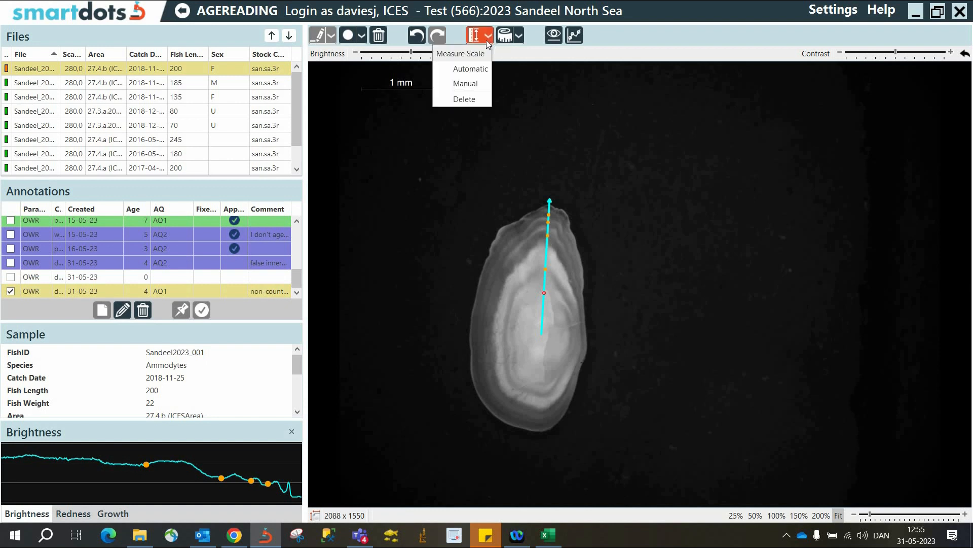
{"action": "left_click", "coordinate": [474, 84]}
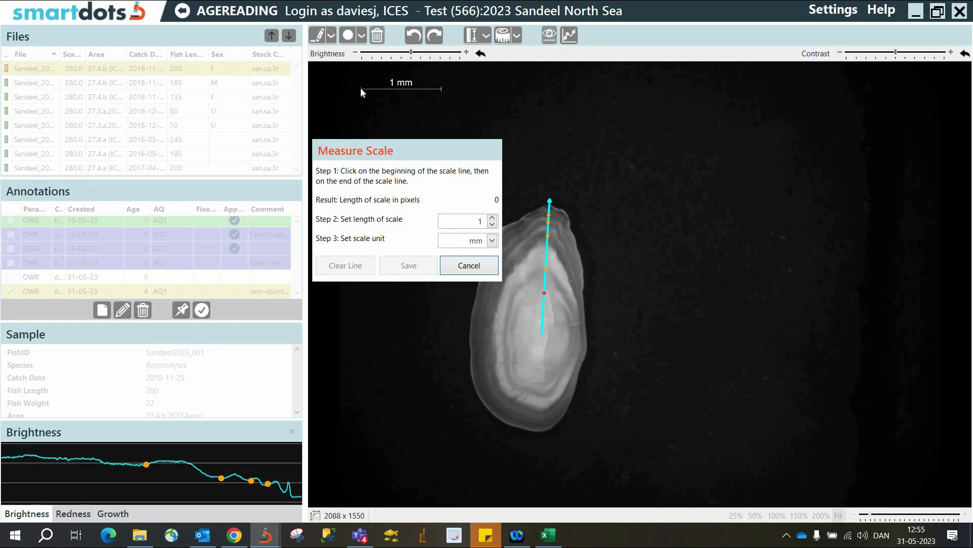
{"action": "left_click", "coordinate": [369, 89]}
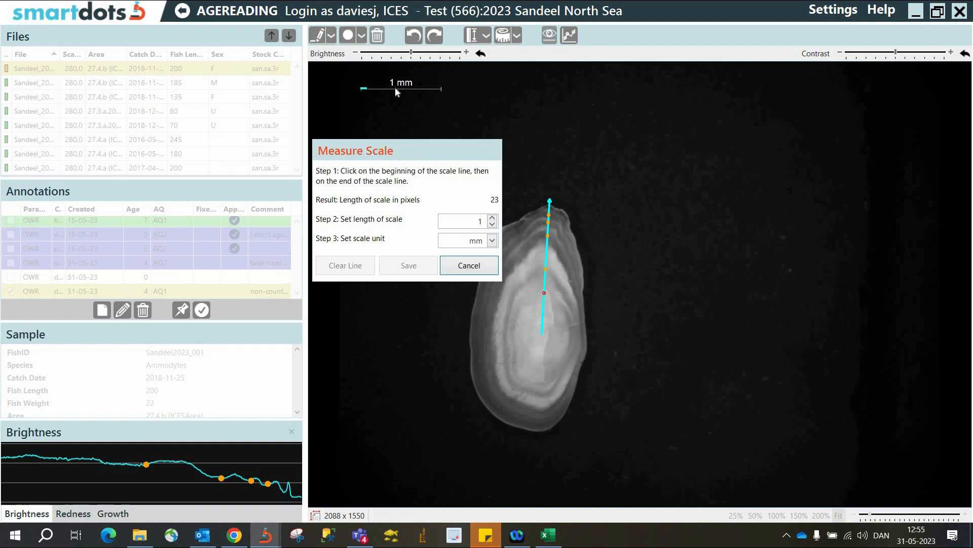
{"action": "left_click", "coordinate": [442, 89]}
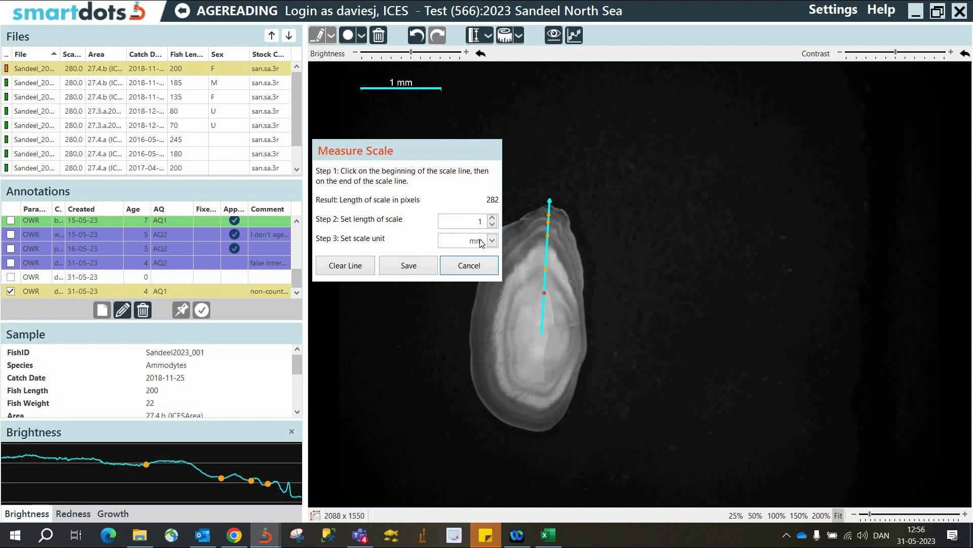
{"action": "left_click", "coordinate": [404, 268]}
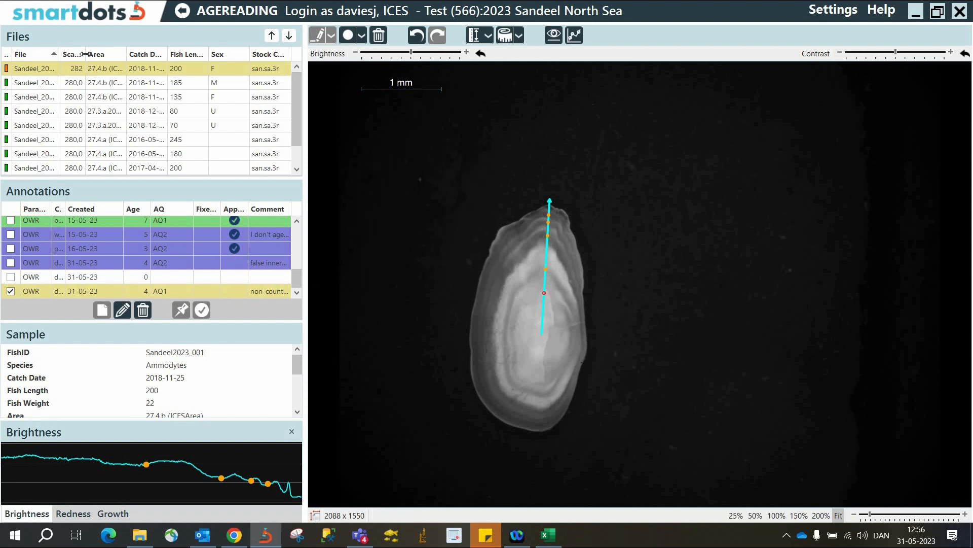
Widen the Scale (px/mm) and status columns of the file list and measure the image's scale automatically
{"action": "left_click_drag", "start_coordinate": [85, 54], "coordinate": [144, 53]}
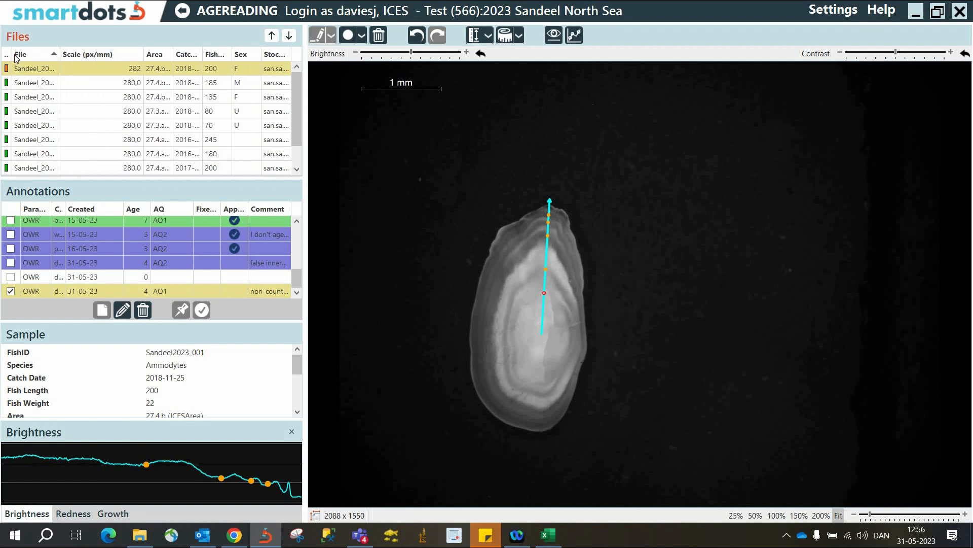
{"action": "left_click_drag", "start_coordinate": [15, 54], "coordinate": [19, 54]}
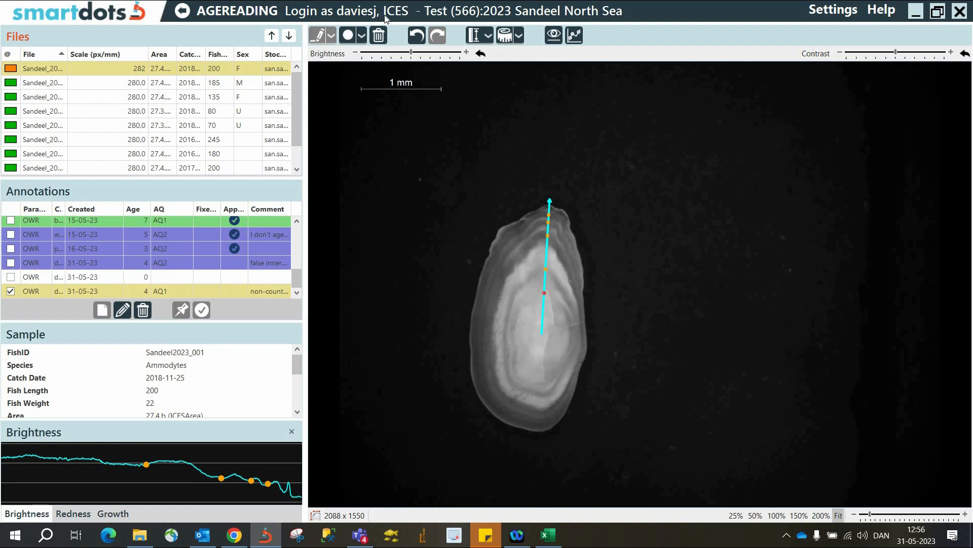
{"action": "left_click", "coordinate": [489, 36]}
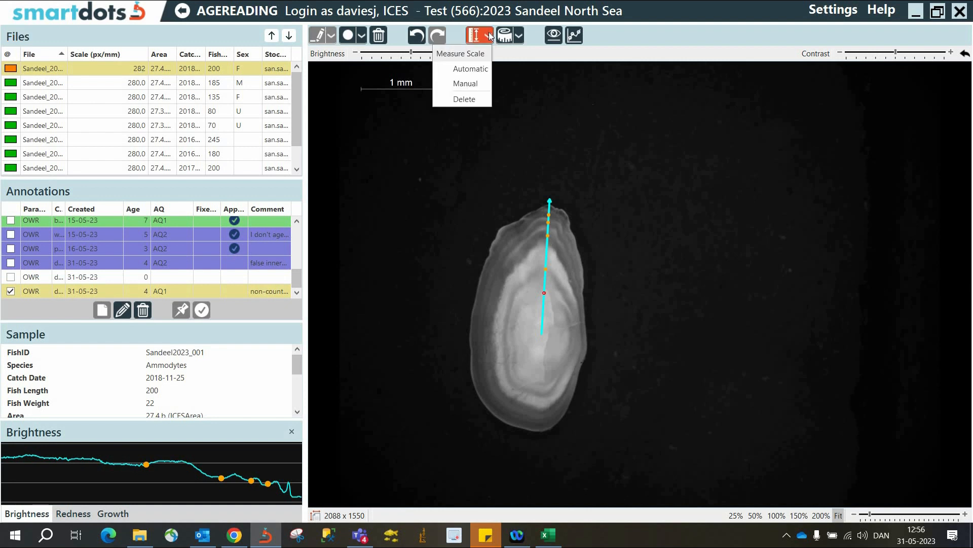
{"action": "left_click", "coordinate": [474, 69]}
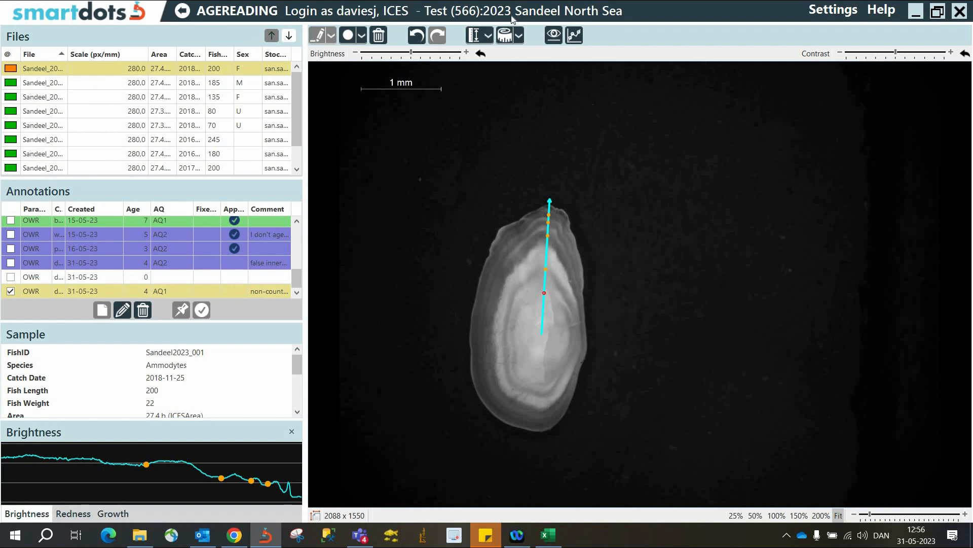
Set the measure line's color to Red and reduce its width and font size
{"action": "left_click", "coordinate": [510, 31]}
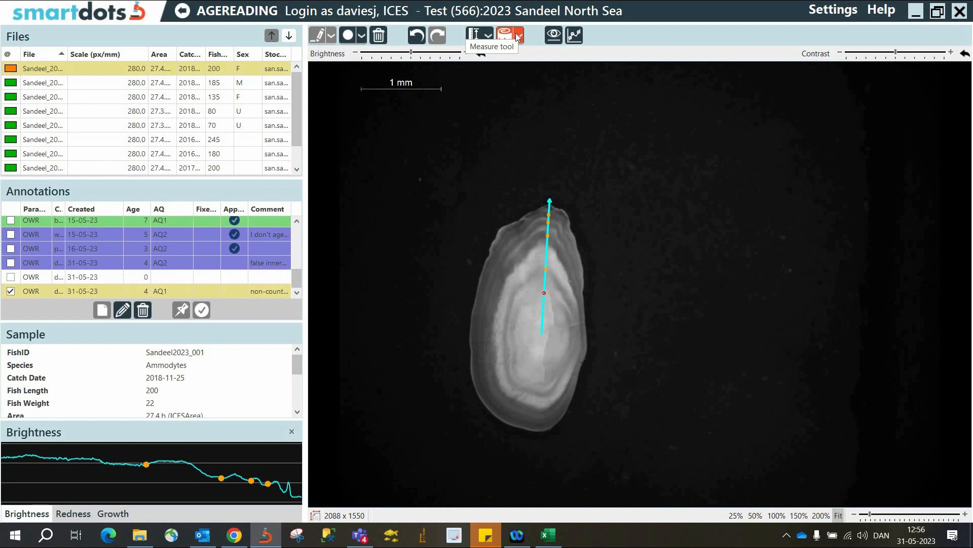
{"action": "left_click", "coordinate": [518, 37]}
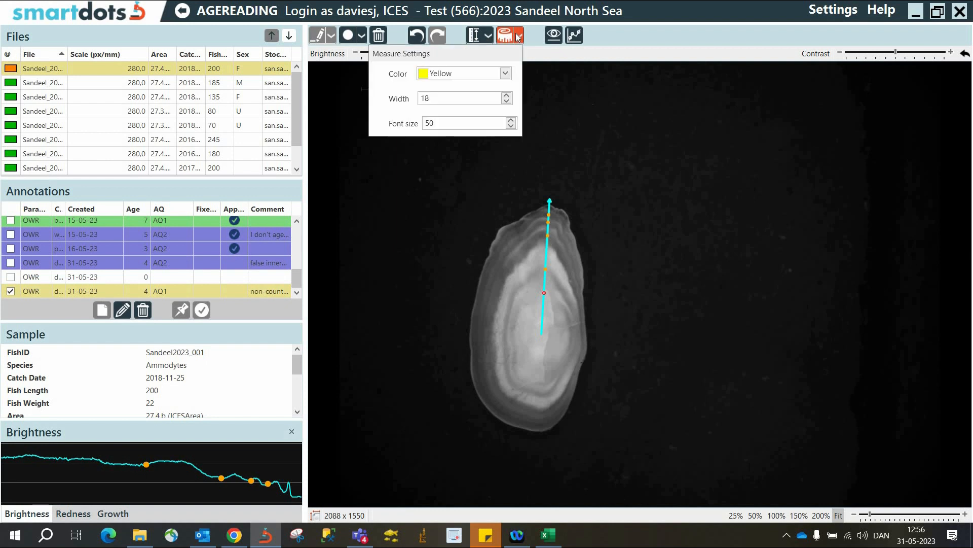
{"action": "left_click", "coordinate": [506, 72]}
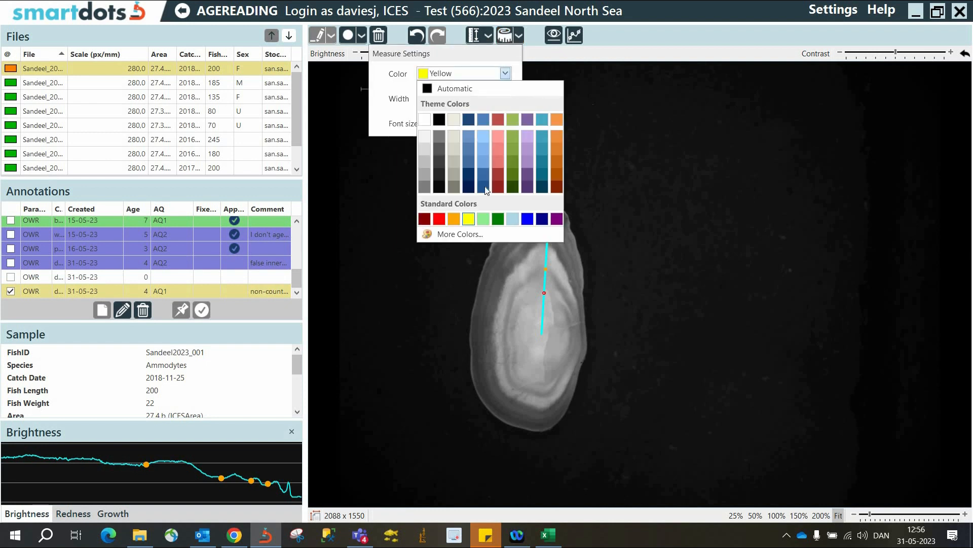
{"action": "left_click", "coordinate": [443, 219]}
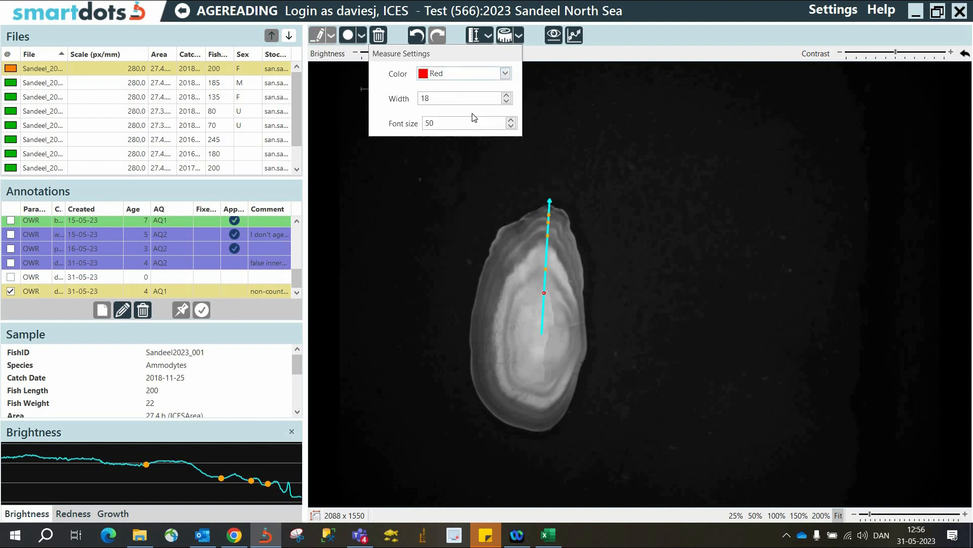
{"action": "left_click", "coordinate": [506, 102]}
{"action": "left_click", "coordinate": [506, 102]}
{"action": "left_click", "coordinate": [512, 128]}
{"action": "left_click", "coordinate": [511, 128]}
{"action": "left_click", "coordinate": [512, 128]}
{"action": "left_click", "coordinate": [512, 128]}
{"action": "left_click", "coordinate": [511, 128]}
{"action": "left_click", "coordinate": [511, 128]}
{"action": "left_click", "coordinate": [512, 128]}
{"action": "left_click", "coordinate": [512, 128]}
{"action": "left_click", "coordinate": [512, 128]}
{"action": "left_click", "coordinate": [511, 128]}
Measure the otolith's width horizontally across its core, from one outer edge to the other
{"action": "left_click", "coordinate": [508, 38]}
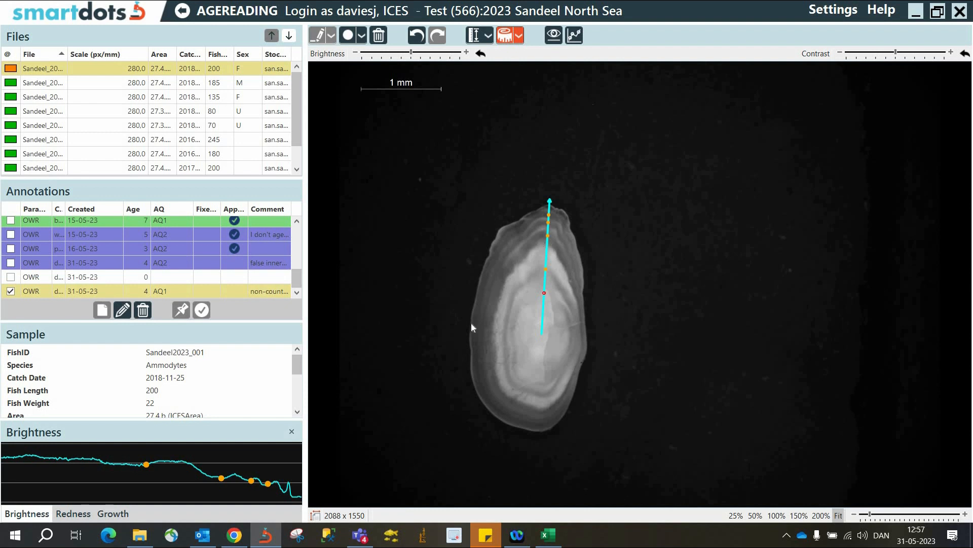
{"action": "left_click_drag", "start_coordinate": [471, 326], "coordinate": [587, 325]}
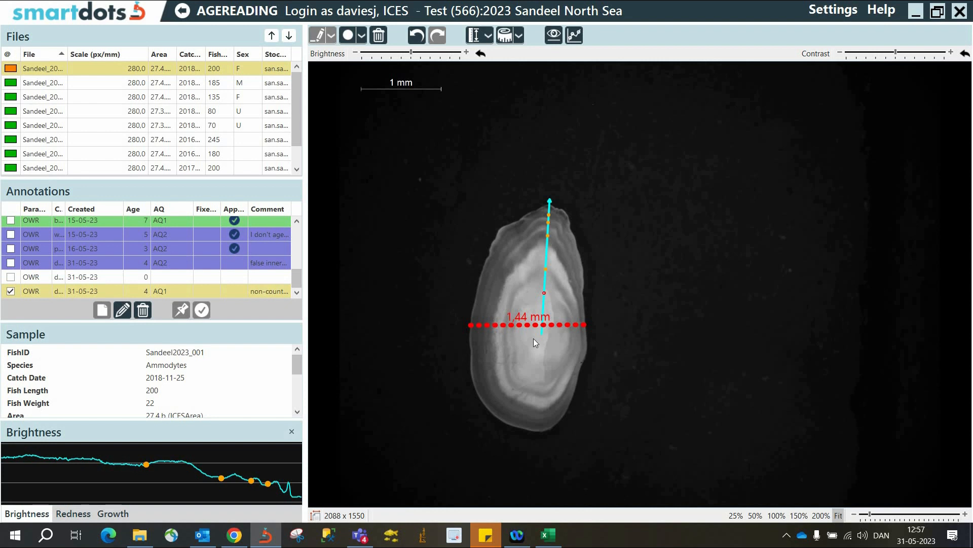
{"action": "left_click", "coordinate": [421, 35]}
{"action": "left_click", "coordinate": [434, 35]}
Raise the image's brightness in small increments and reset it to the default
{"action": "left_click", "coordinate": [423, 53]}
{"action": "left_click", "coordinate": [422, 53]}
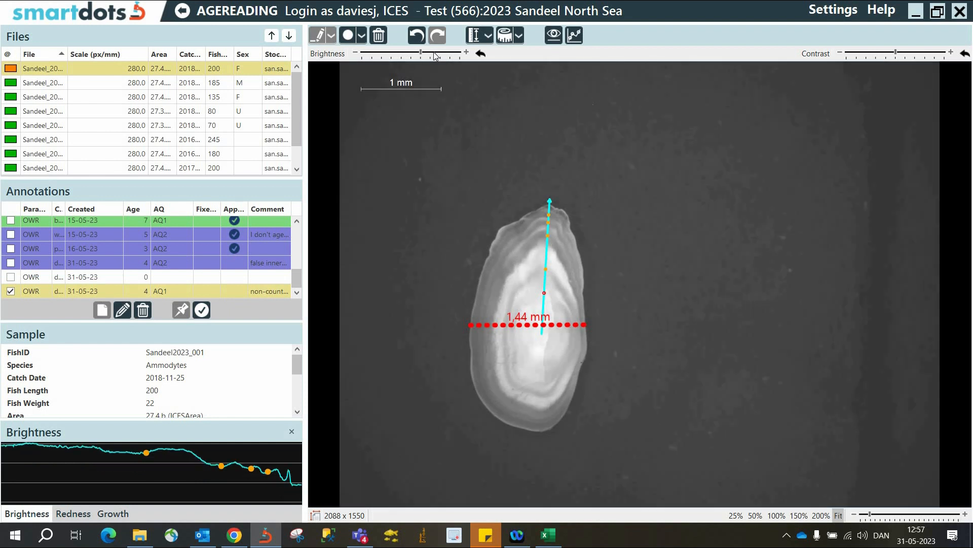
{"action": "left_click", "coordinate": [434, 52]}
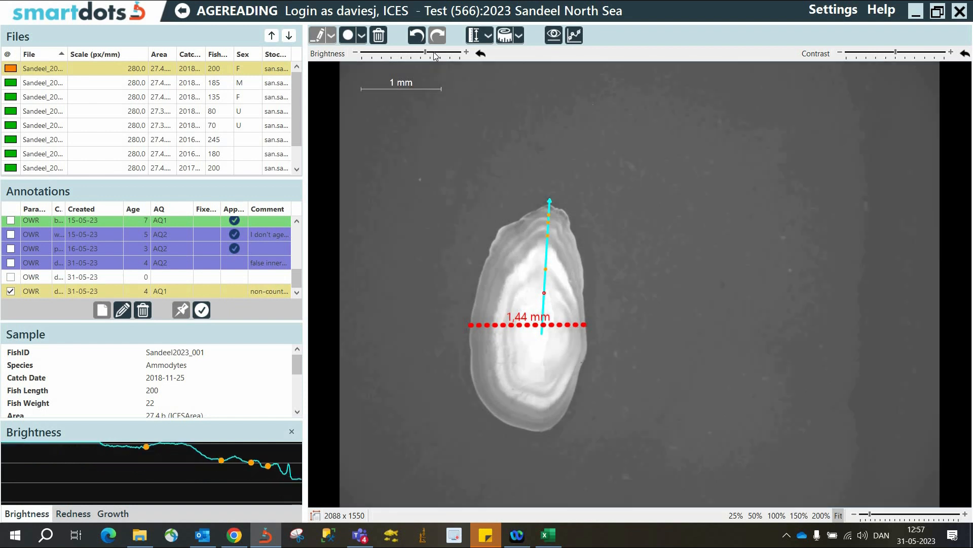
{"action": "left_click", "coordinate": [480, 54]}
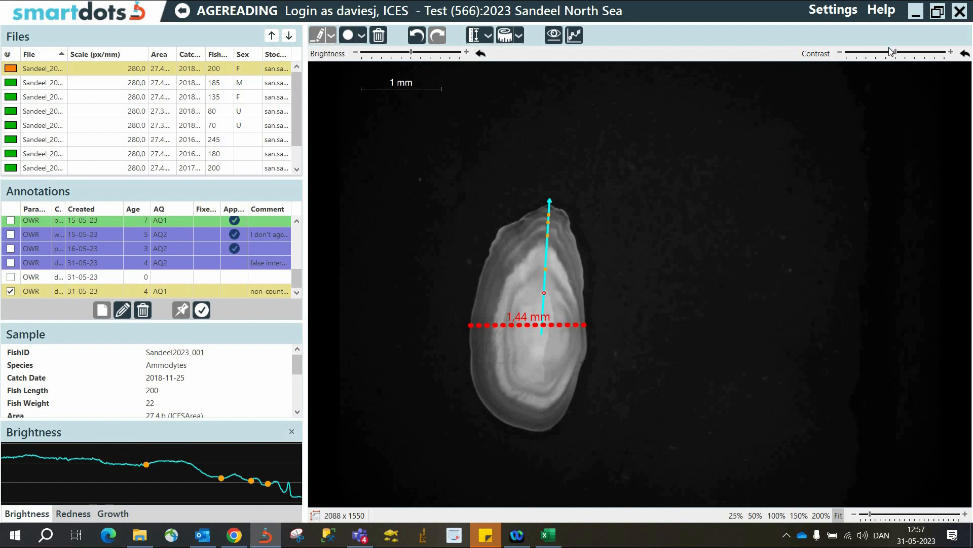
Lower the image's contrast in small increments and reset it to the default
{"action": "left_click", "coordinate": [880, 54]}
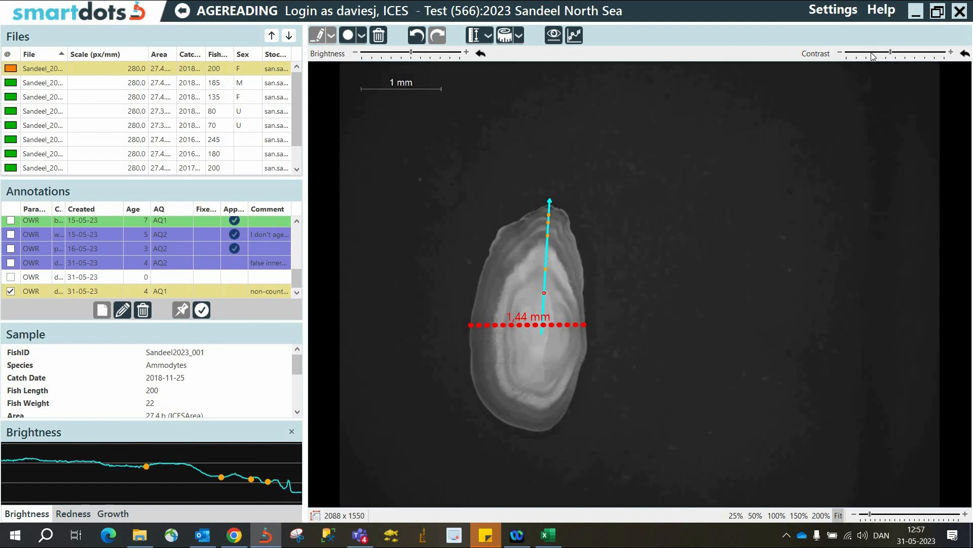
{"action": "left_click", "coordinate": [872, 55]}
{"action": "left_click", "coordinate": [867, 55]}
{"action": "left_click", "coordinate": [865, 53]}
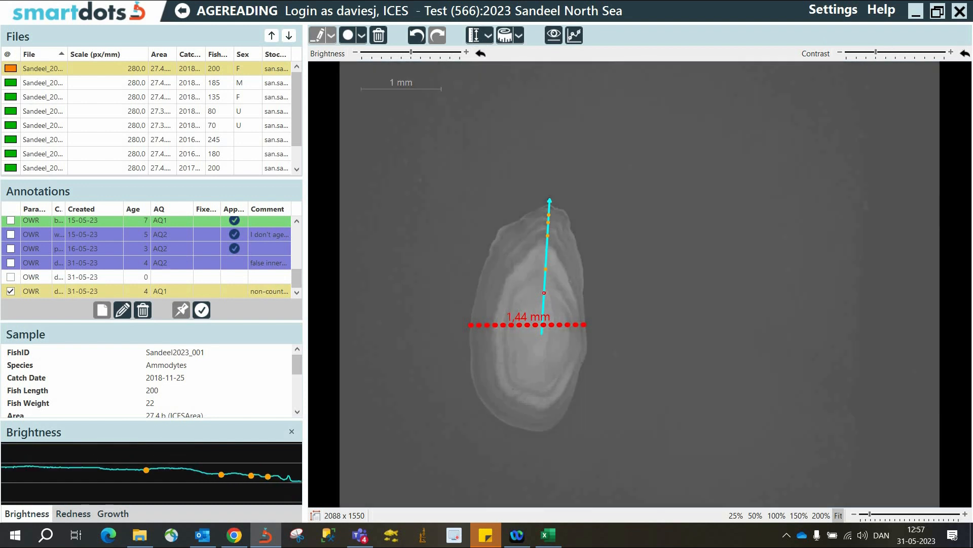
{"action": "left_click", "coordinate": [965, 53]}
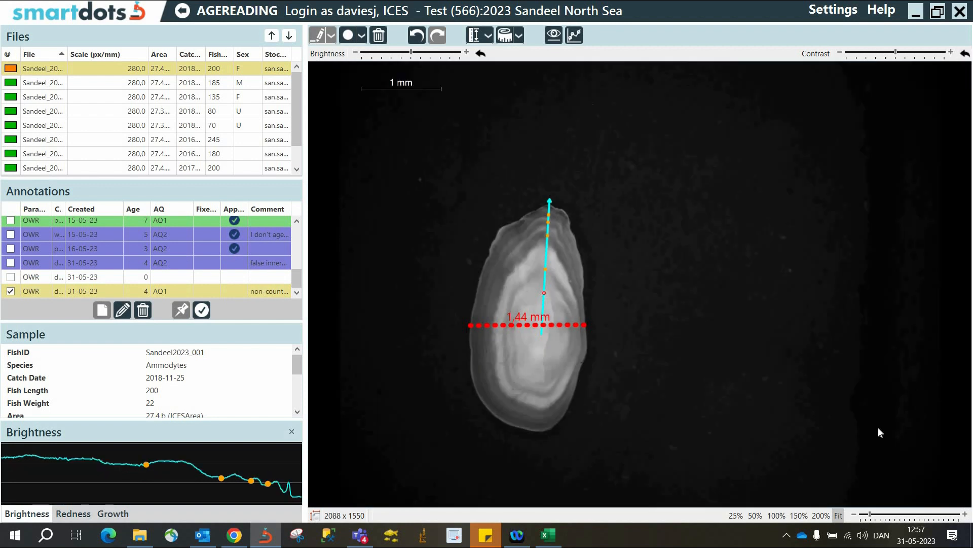
Zoom in gradually on the otolith, and switch the image to the 25% and 50% zoom presets
{"action": "left_click", "coordinate": [890, 516]}
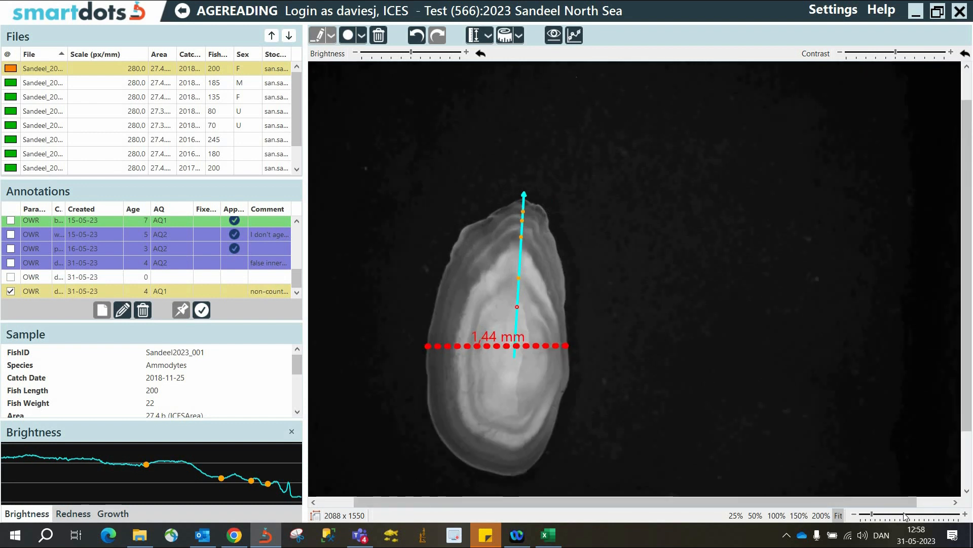
{"action": "left_click", "coordinate": [905, 516]}
{"action": "left_click", "coordinate": [905, 516]}
{"action": "left_click", "coordinate": [906, 516]}
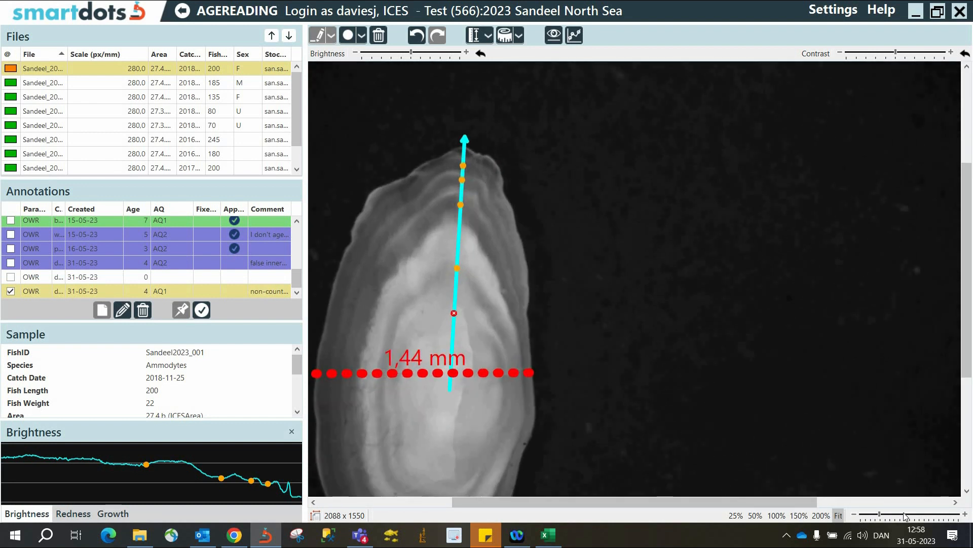
{"action": "left_click", "coordinate": [735, 516]}
{"action": "left_click", "coordinate": [759, 515]}
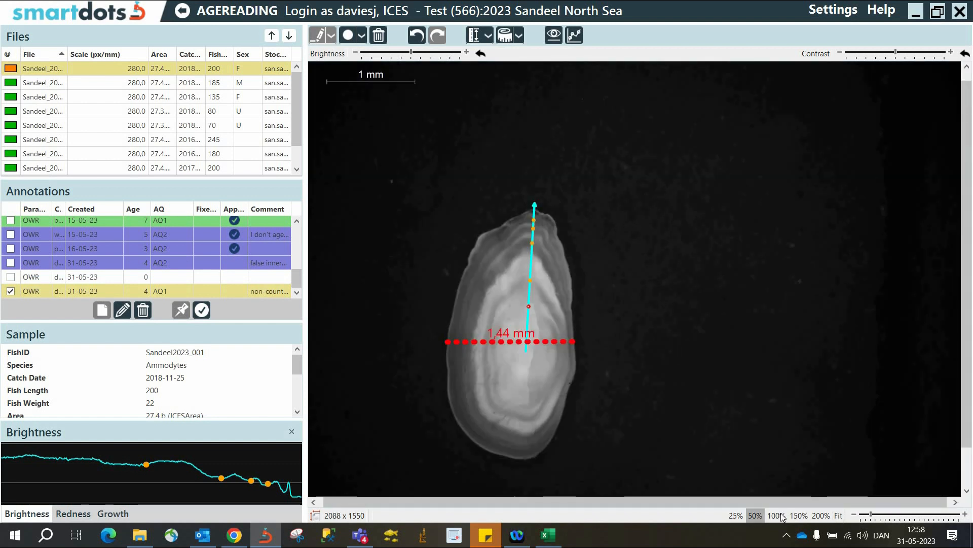
Switch the image through the 100%, 150% and 200% zoom presets, and fit it back to the window
{"action": "left_click", "coordinate": [780, 516]}
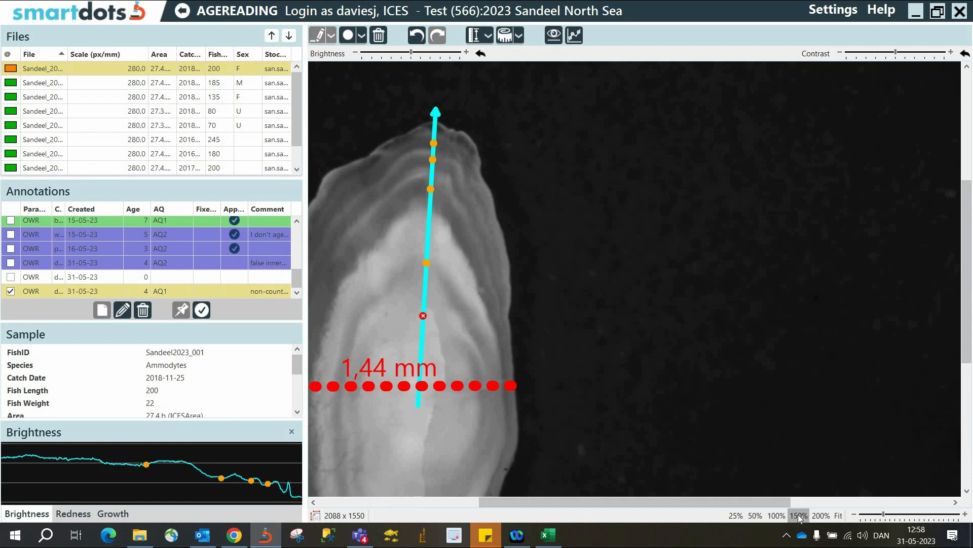
{"action": "left_click", "coordinate": [799, 516]}
{"action": "left_click", "coordinate": [818, 516]}
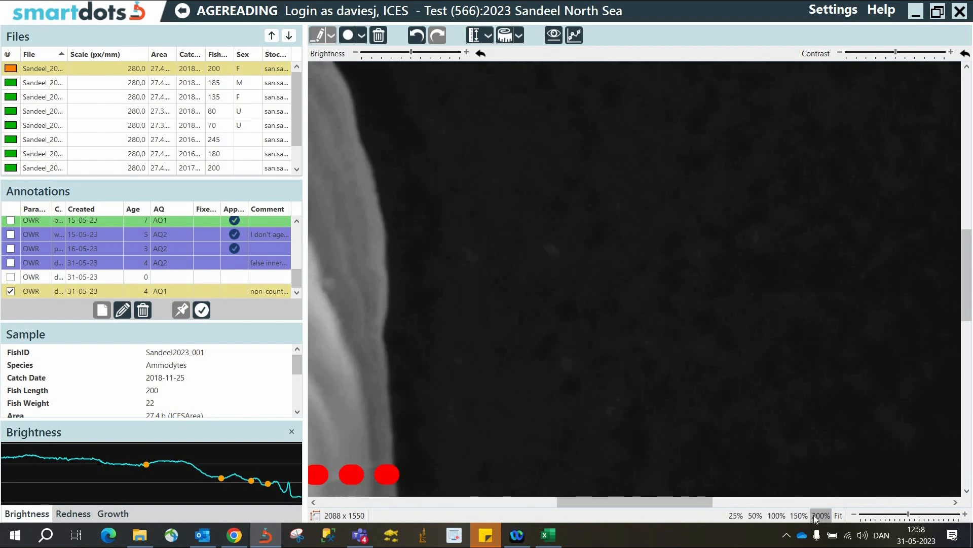
{"action": "left_click", "coordinate": [839, 516]}
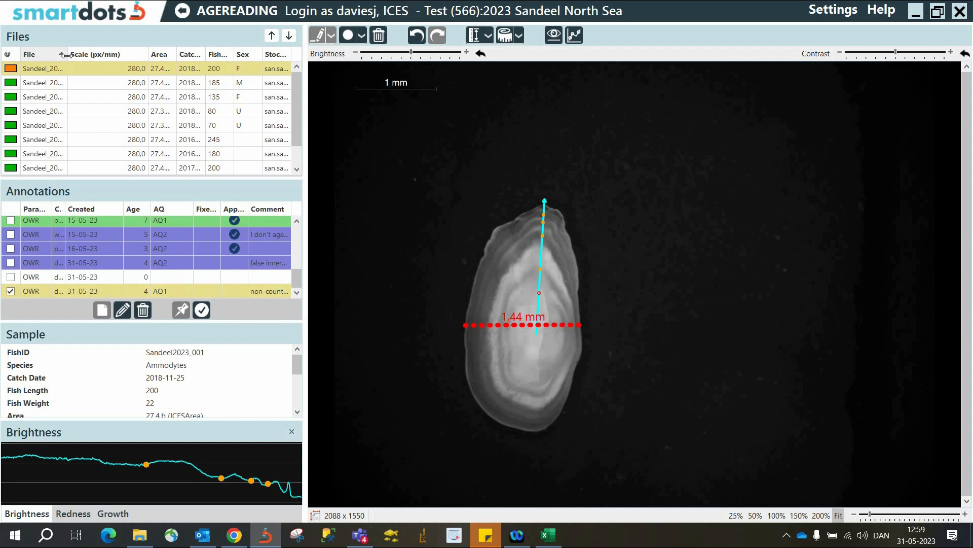
Show the search panel for the Files list and search for 3.a
{"action": "right_click", "coordinate": [45, 53]}
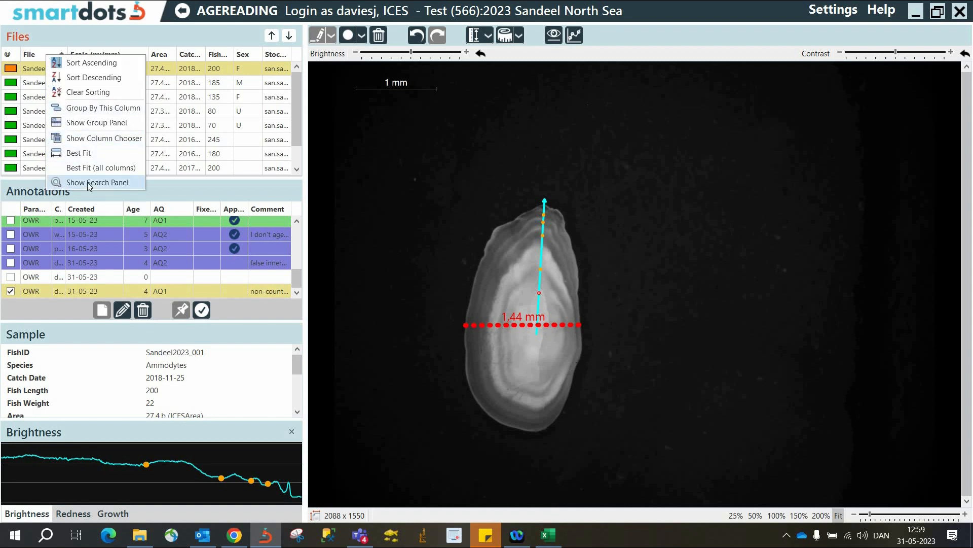
{"action": "left_click", "coordinate": [90, 183]}
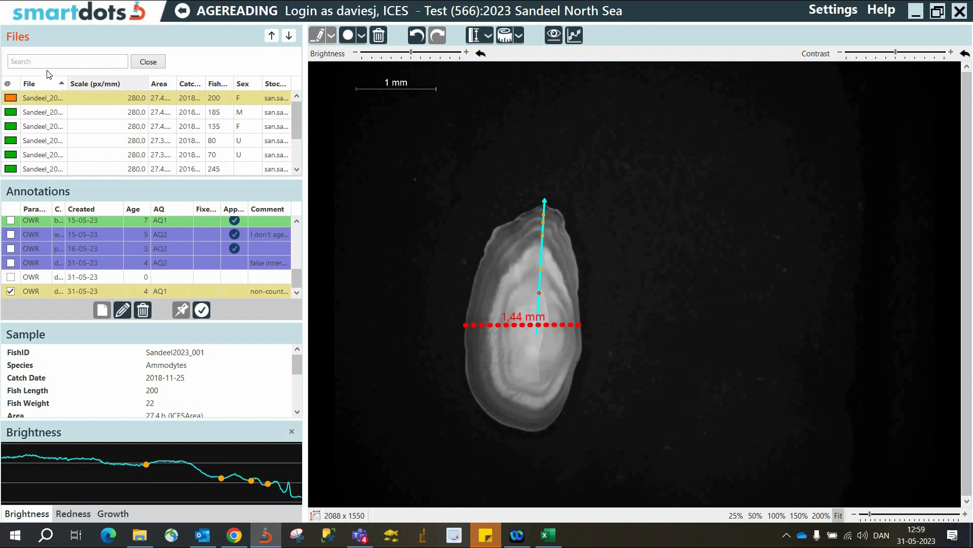
{"action": "left_click", "coordinate": [28, 57]}
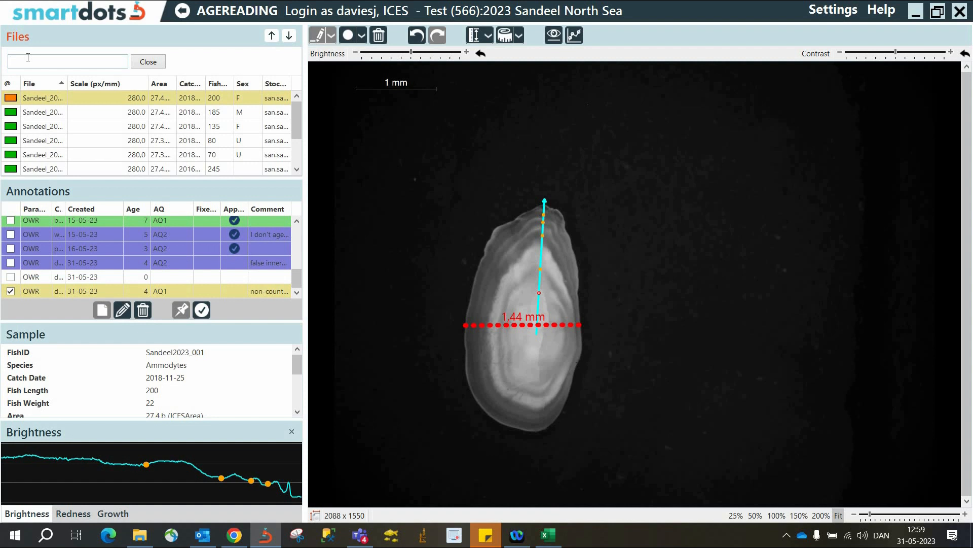
{"action": "type", "text": "3.a"}
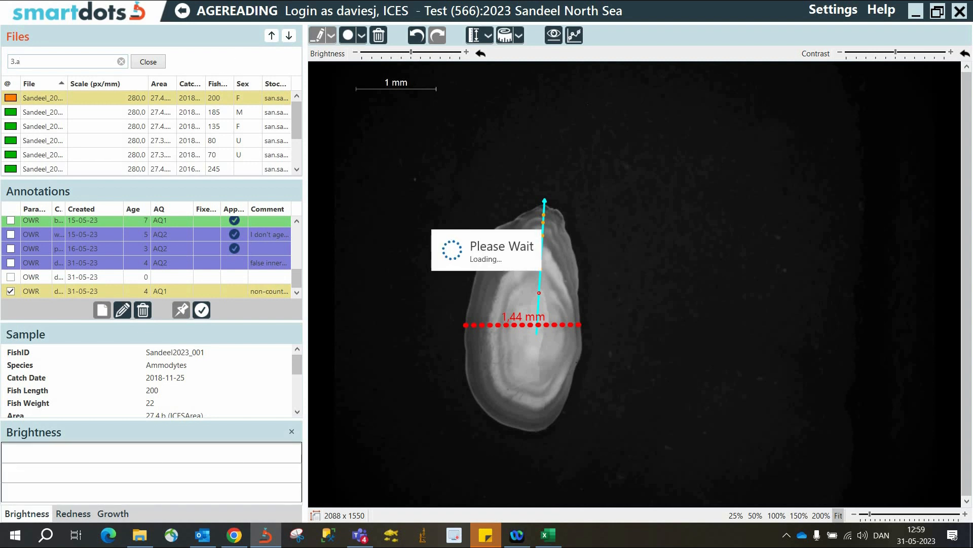
Sort the found files by catch date in ascending order and clear the search text
{"action": "left_click_drag", "start_coordinate": [153, 86], "coordinate": [132, 86]}
{"action": "left_click", "coordinate": [166, 86]}
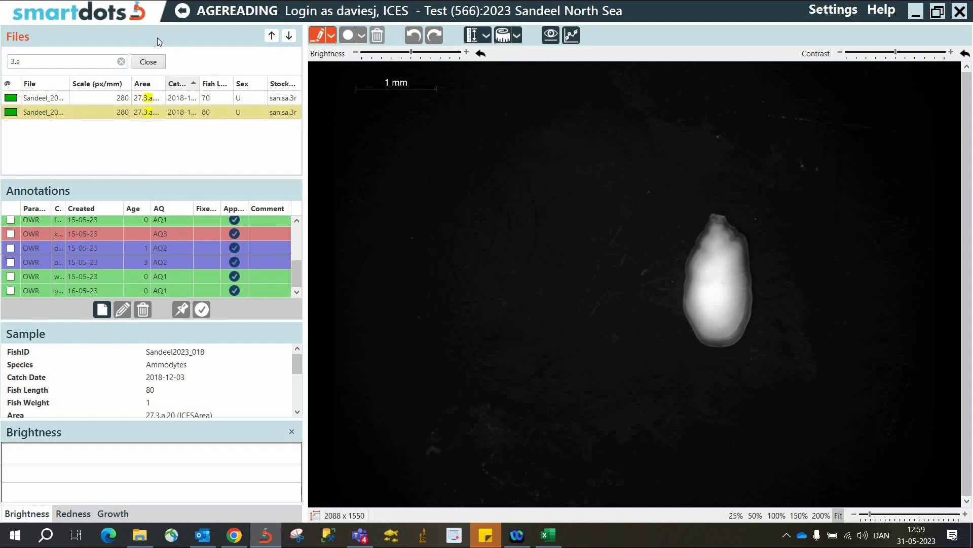
{"action": "left_click", "coordinate": [122, 62]}
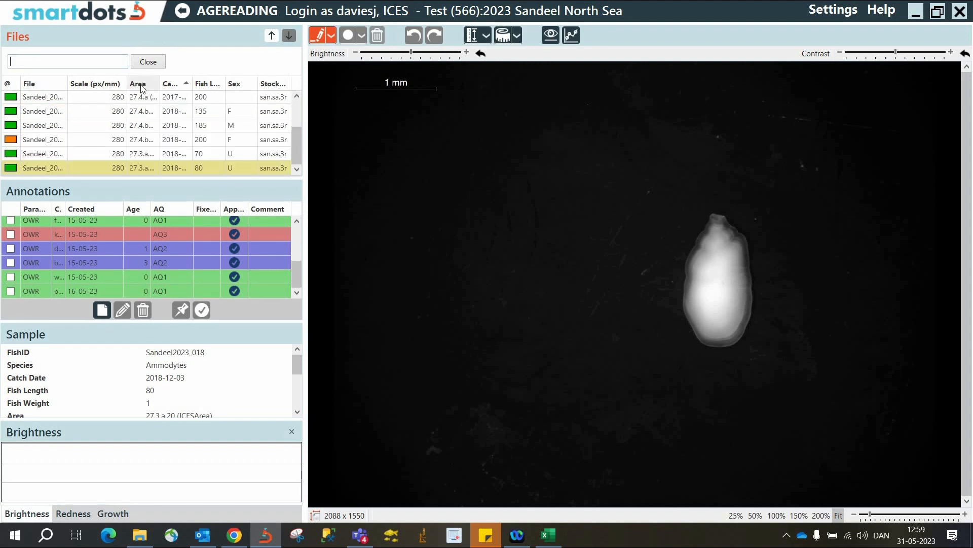
Reorder the Files columns so that Area, Fish Length and Stock Code come directly after File, ahead of Scale
{"action": "left_click_drag", "start_coordinate": [142, 89], "coordinate": [68, 83]}
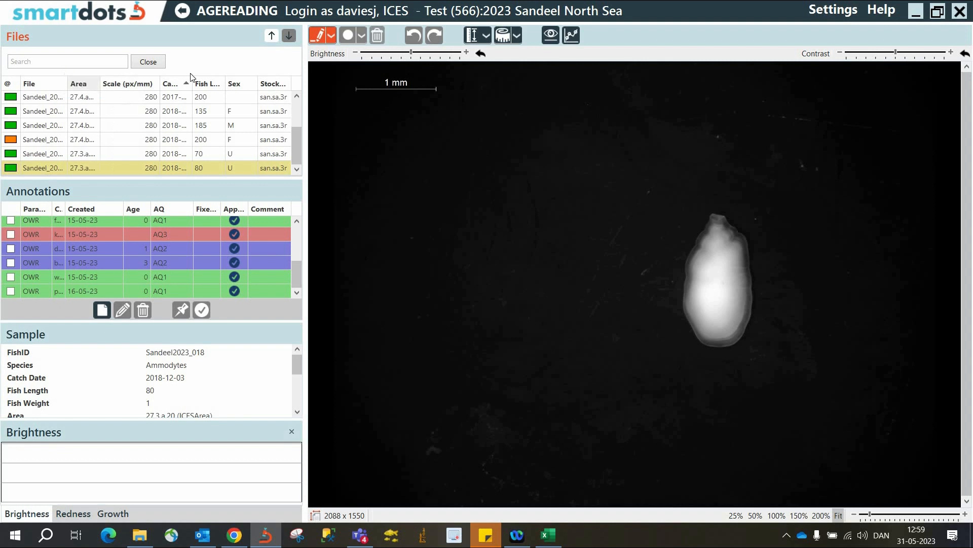
{"action": "left_click_drag", "start_coordinate": [213, 89], "coordinate": [112, 90]}
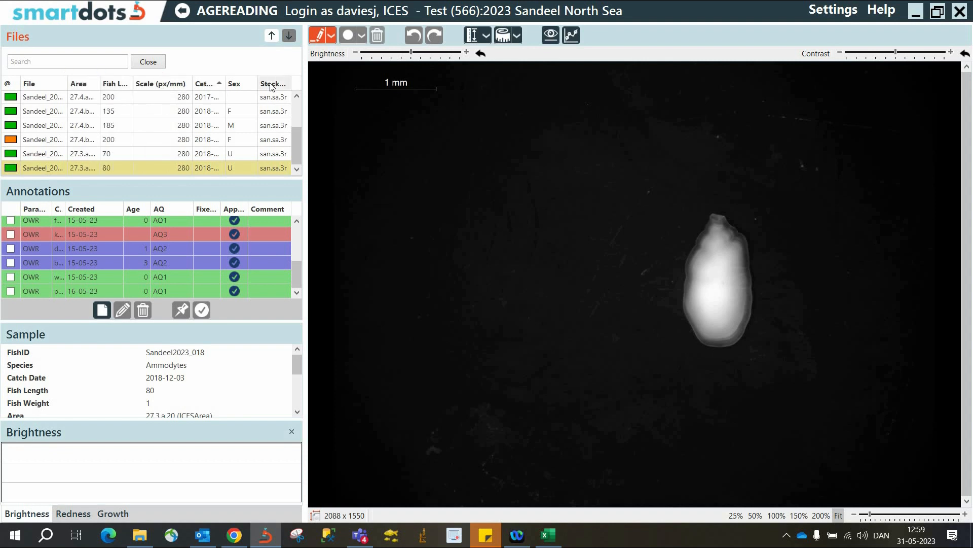
{"action": "left_click_drag", "start_coordinate": [273, 84], "coordinate": [154, 84]}
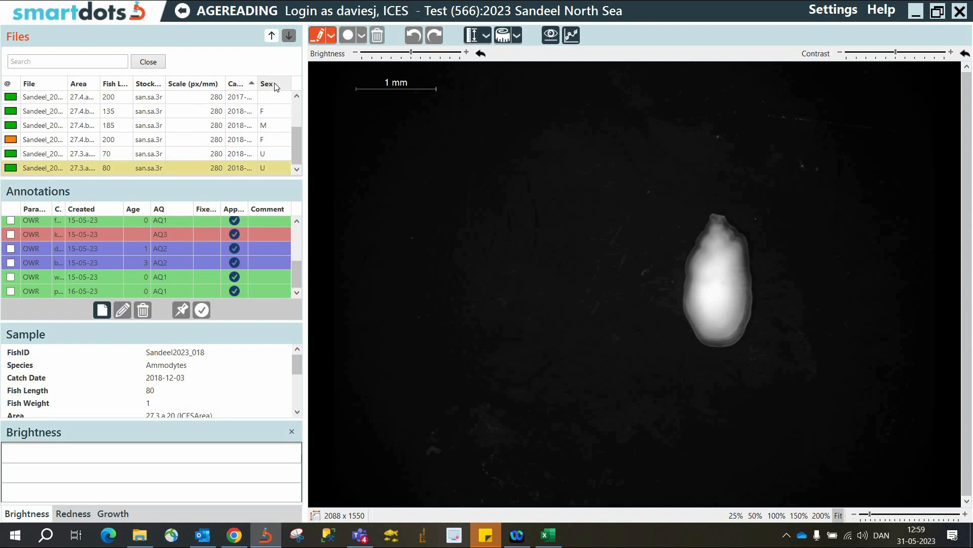
Remove the Sex and Area columns from the Files list
{"action": "left_click_drag", "start_coordinate": [260, 77], "coordinate": [249, 61]}
{"action": "left_click_drag", "start_coordinate": [238, 43], "coordinate": [235, 41]}
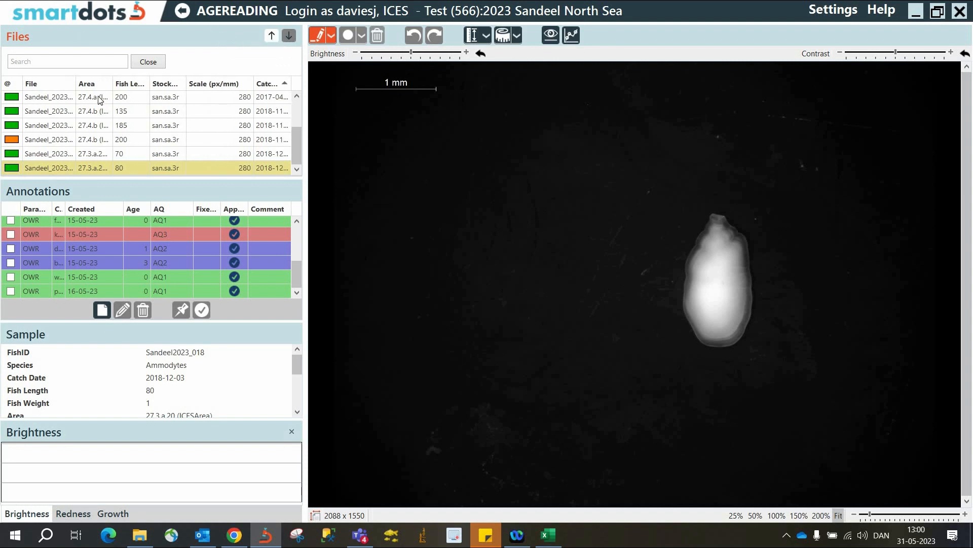
{"action": "left_click_drag", "start_coordinate": [98, 86], "coordinate": [191, 46]}
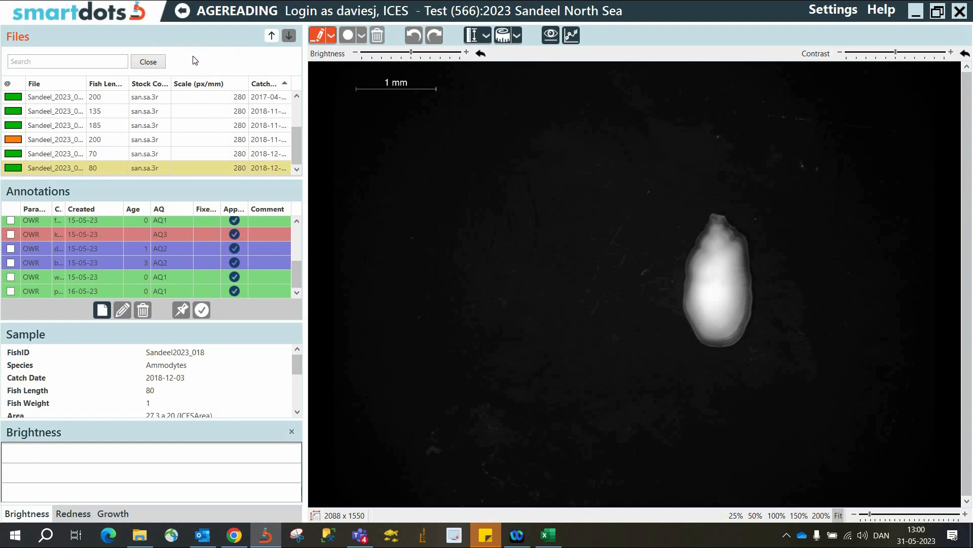
Using the Column Chooser, add Area after Fish Length and #Annotations after Stock Code in the Files list
{"action": "right_click", "coordinate": [117, 88]}
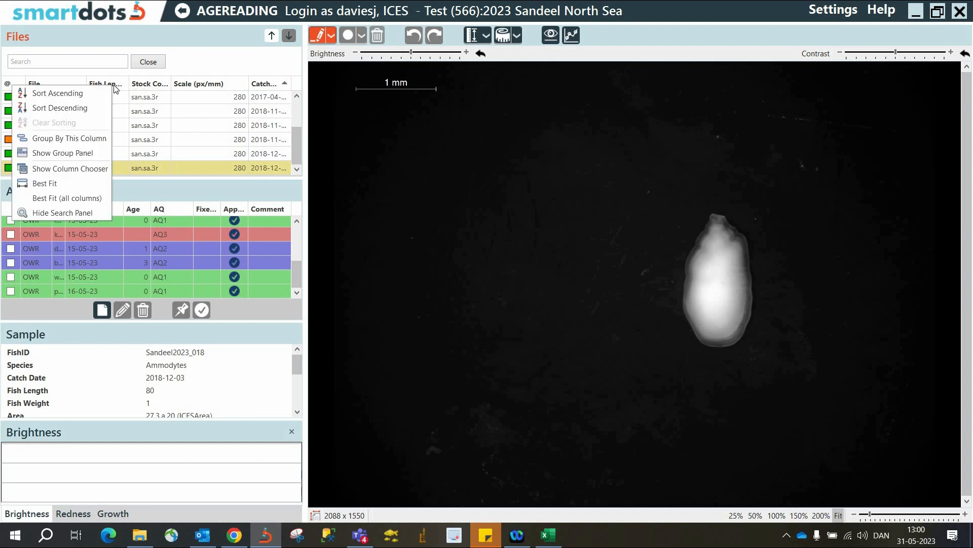
{"action": "left_click", "coordinate": [50, 168]}
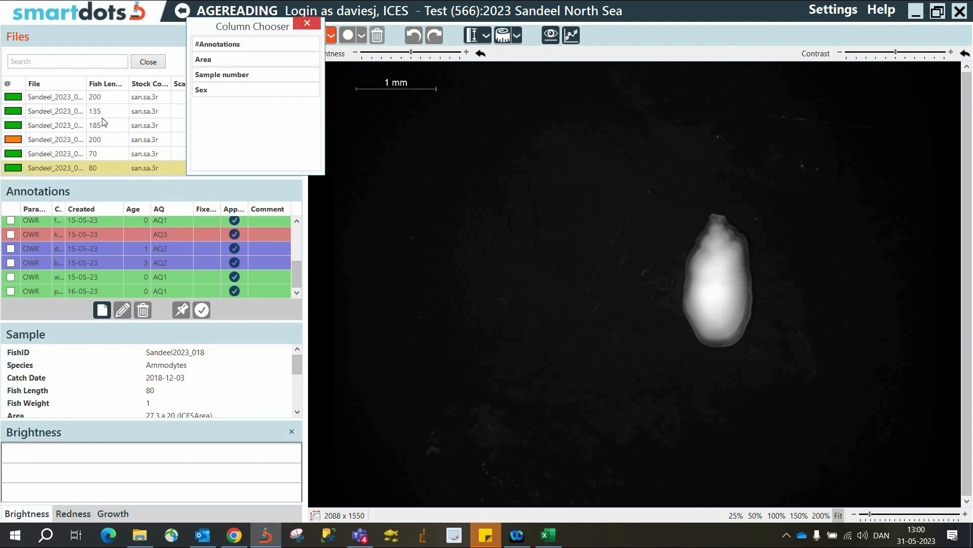
{"action": "left_click_drag", "start_coordinate": [206, 29], "coordinate": [355, 150]}
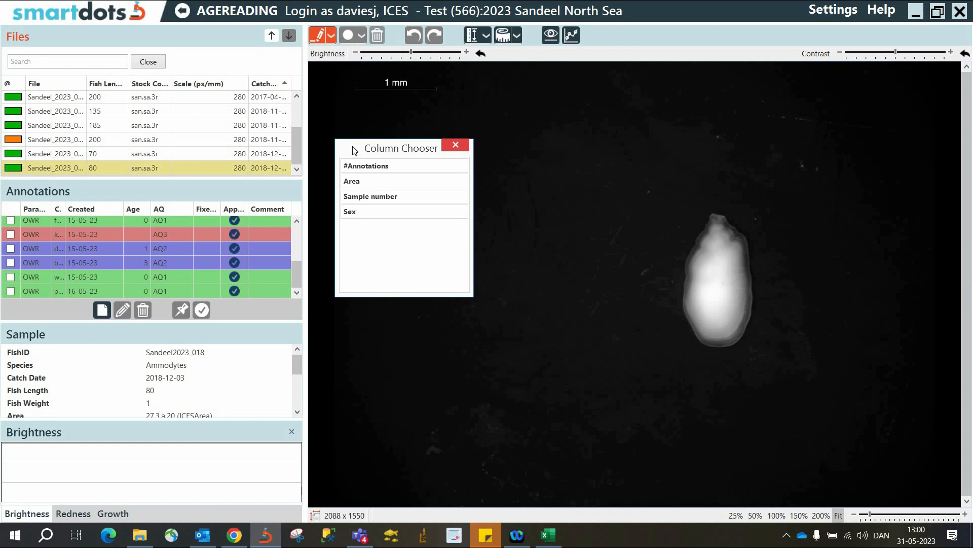
{"action": "left_click_drag", "start_coordinate": [355, 184], "coordinate": [125, 84]}
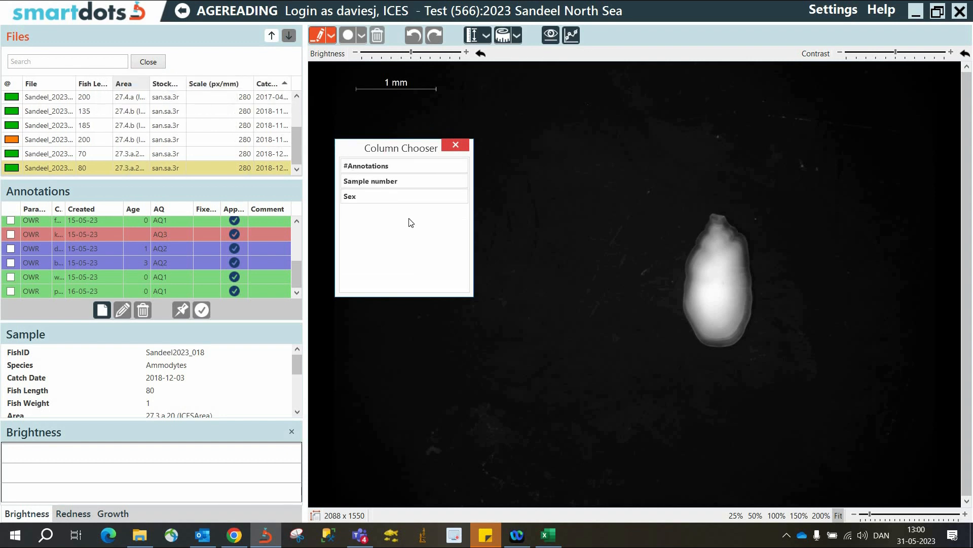
{"action": "left_click_drag", "start_coordinate": [368, 173], "coordinate": [193, 93]}
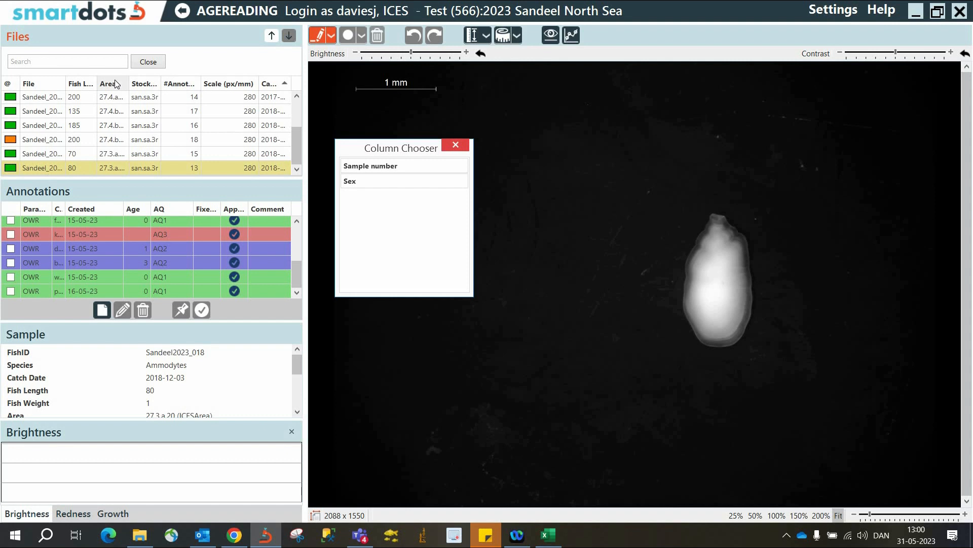
Sort the files by fish length in ascending order and open the image of sample Sandeel2023_001
{"action": "left_click", "coordinate": [81, 83]}
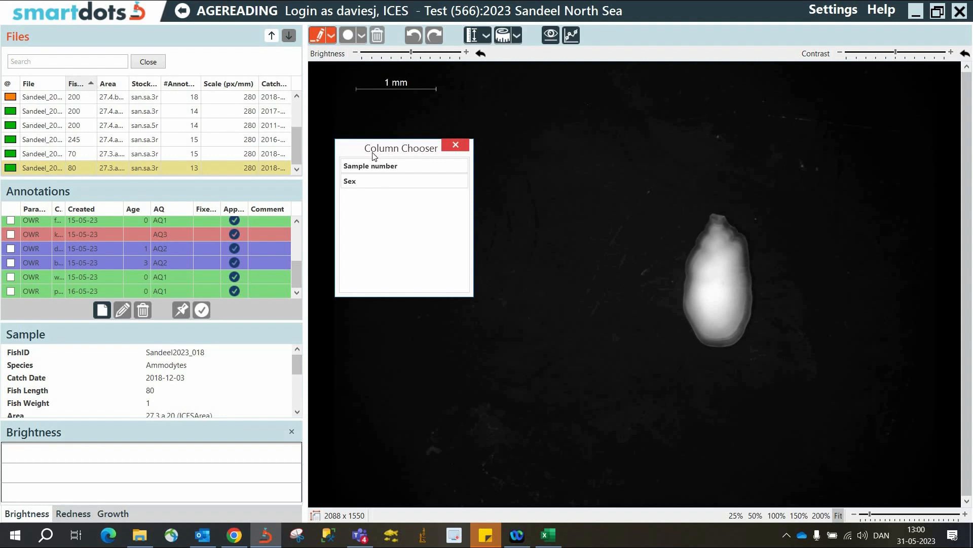
{"action": "left_click", "coordinate": [451, 145]}
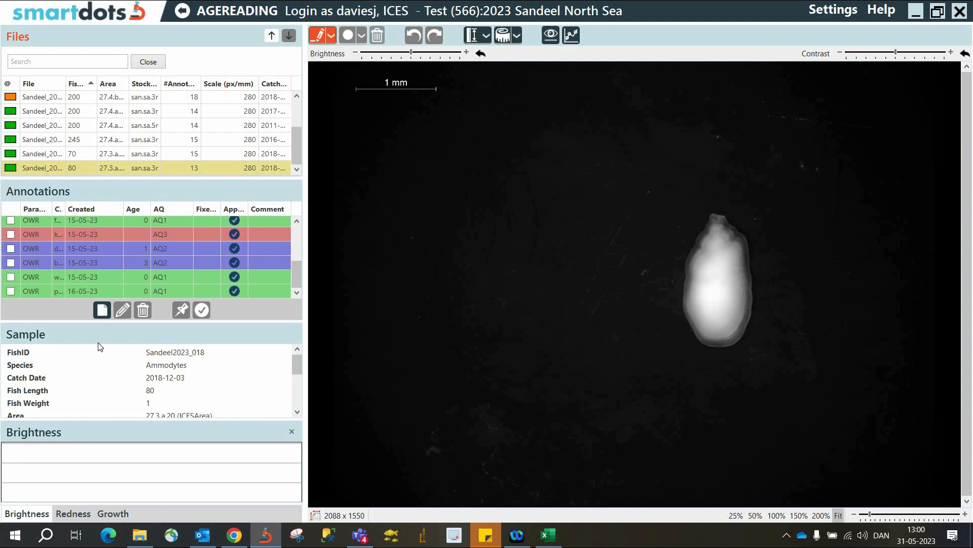
{"action": "left_click", "coordinate": [56, 100]}
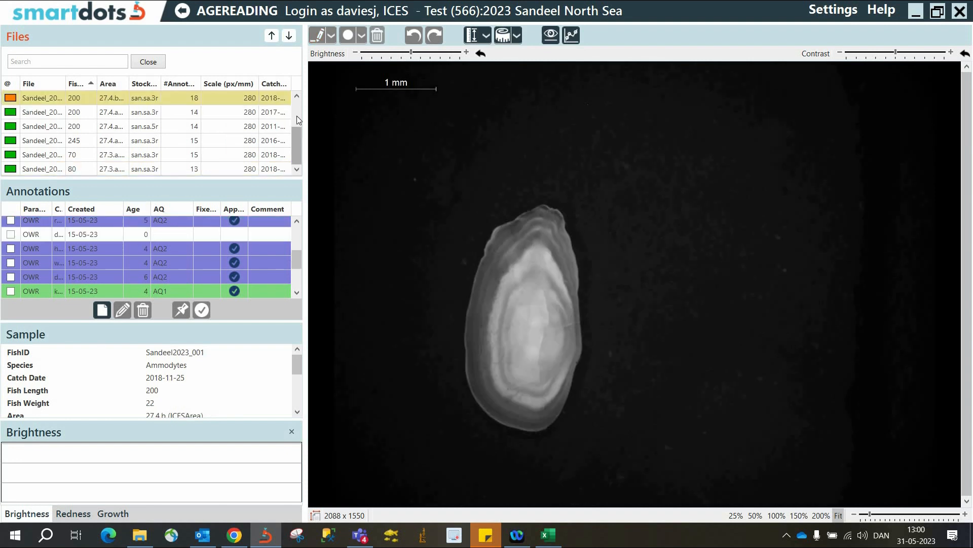
{"action": "scroll", "coordinate": [297, 116], "scroll_direction": "up", "scroll_amount": 2}
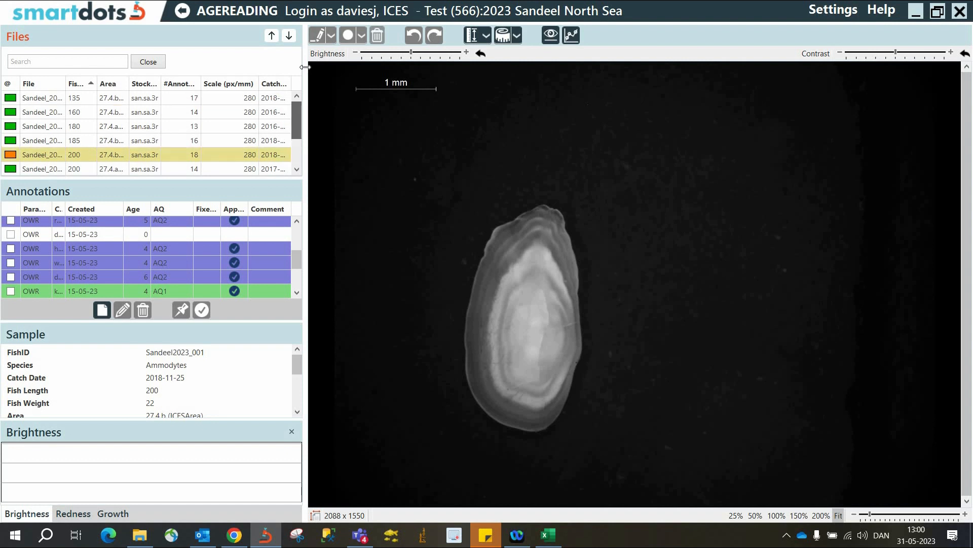
Sort the files by file name in descending order and widen the File column to fit the full names
{"action": "left_click", "coordinate": [62, 86]}
{"action": "left_click", "coordinate": [62, 87]}
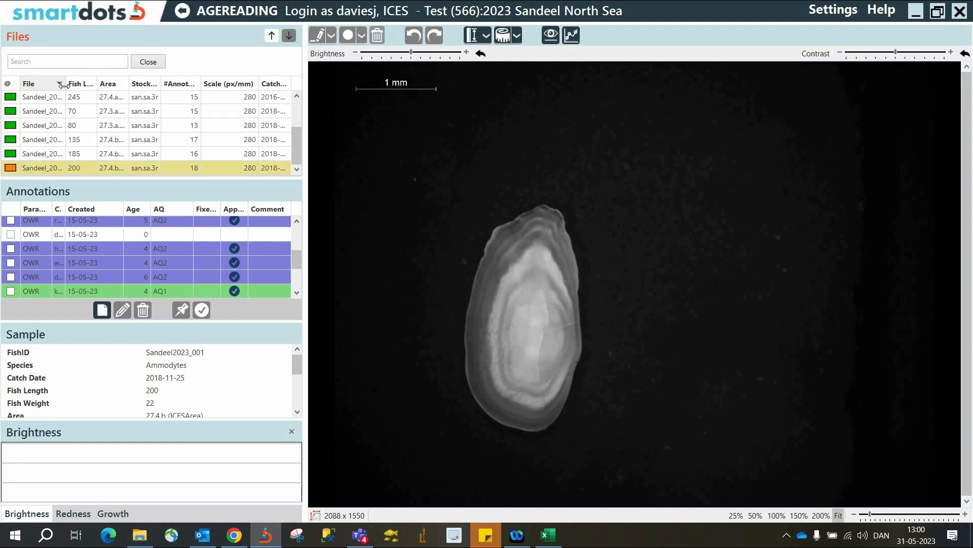
{"action": "left_click_drag", "start_coordinate": [63, 85], "coordinate": [147, 85]}
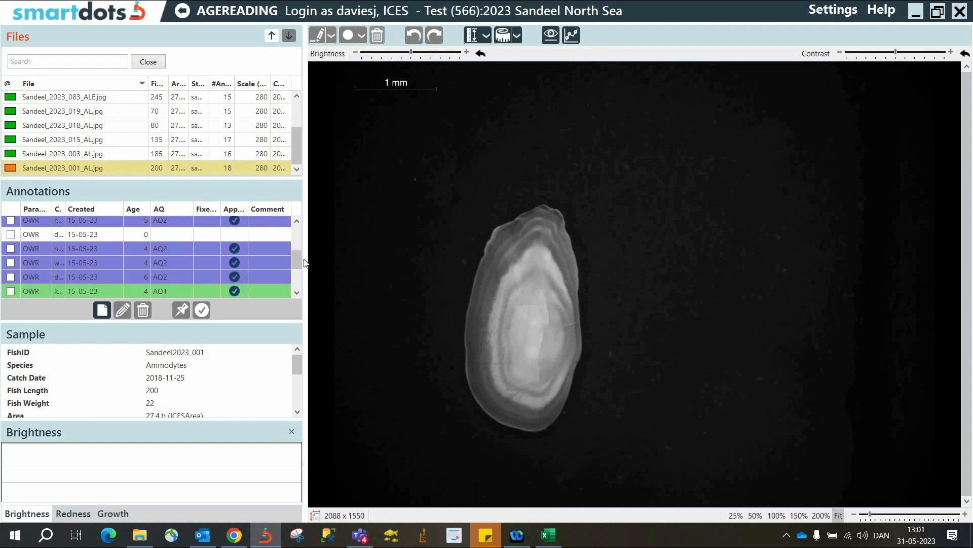
Overlay the two aged 31-05-23 annotations, the 16-05-23 one and the commented 15-05-23 AQ2 one, and hide the 31-05-23 AQ2 annotation
{"action": "left_click_drag", "start_coordinate": [297, 257], "coordinate": [295, 296]}
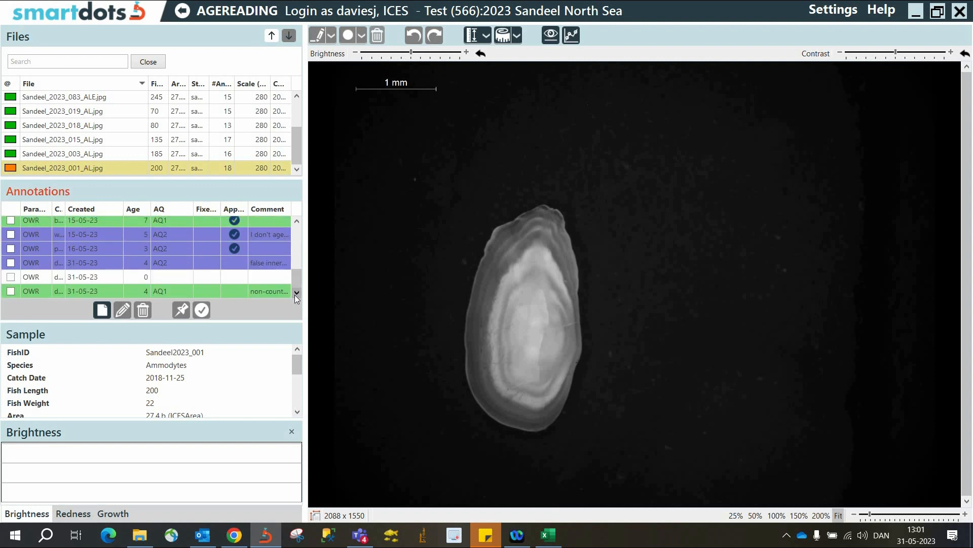
{"action": "left_click", "coordinate": [10, 292]}
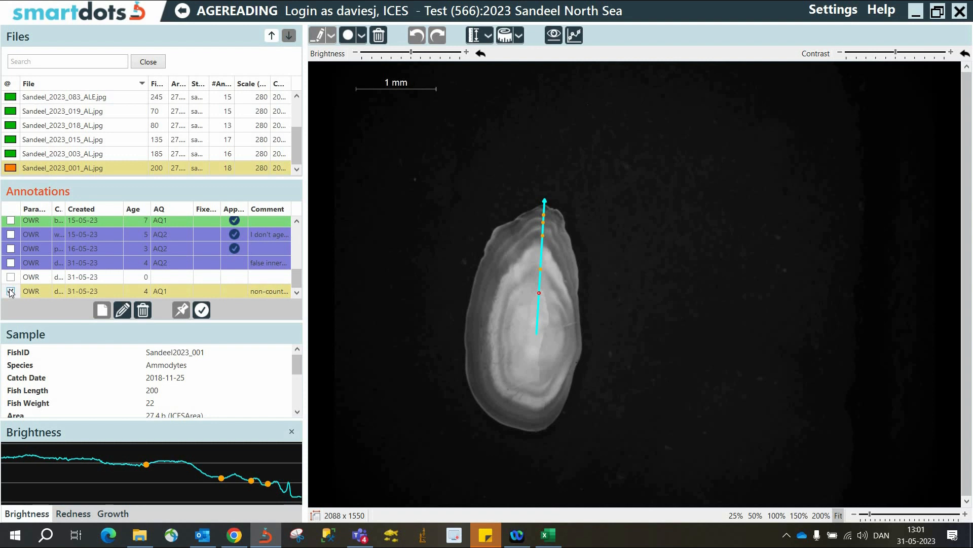
{"action": "left_click", "coordinate": [11, 264]}
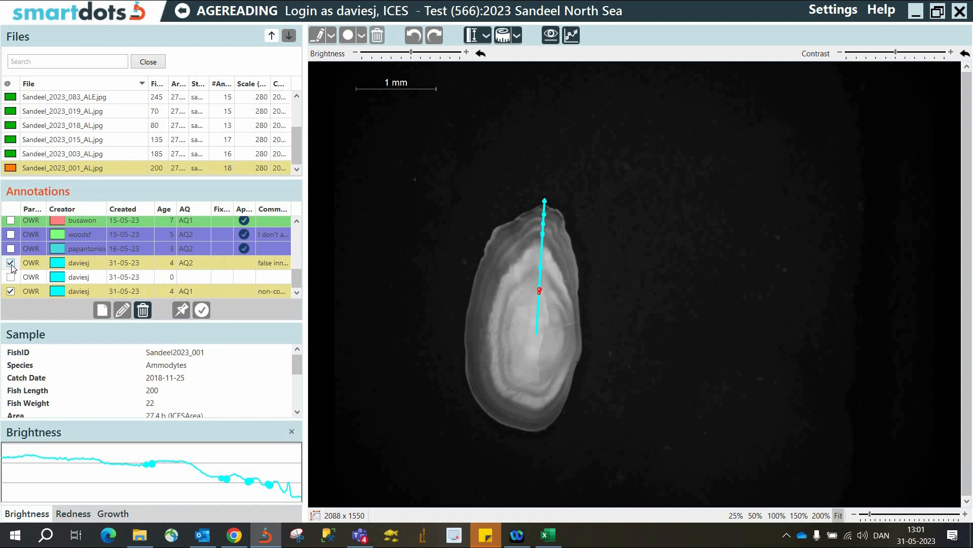
{"action": "left_click", "coordinate": [10, 248]}
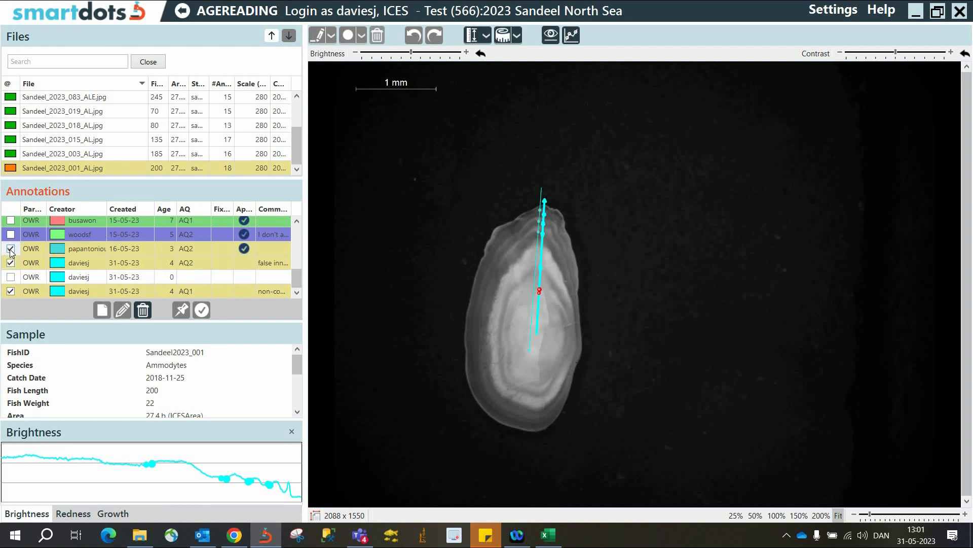
{"action": "left_click", "coordinate": [11, 235]}
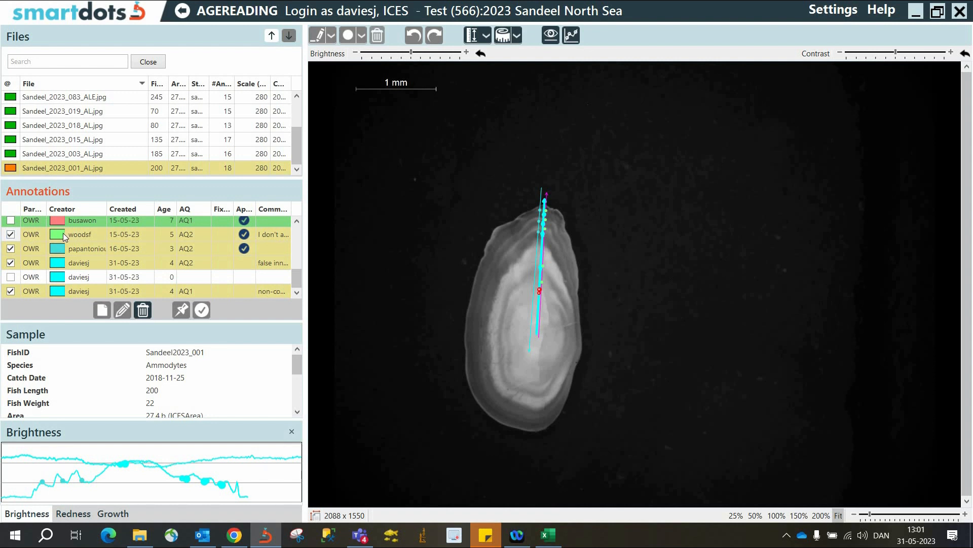
{"action": "left_click", "coordinate": [11, 263]}
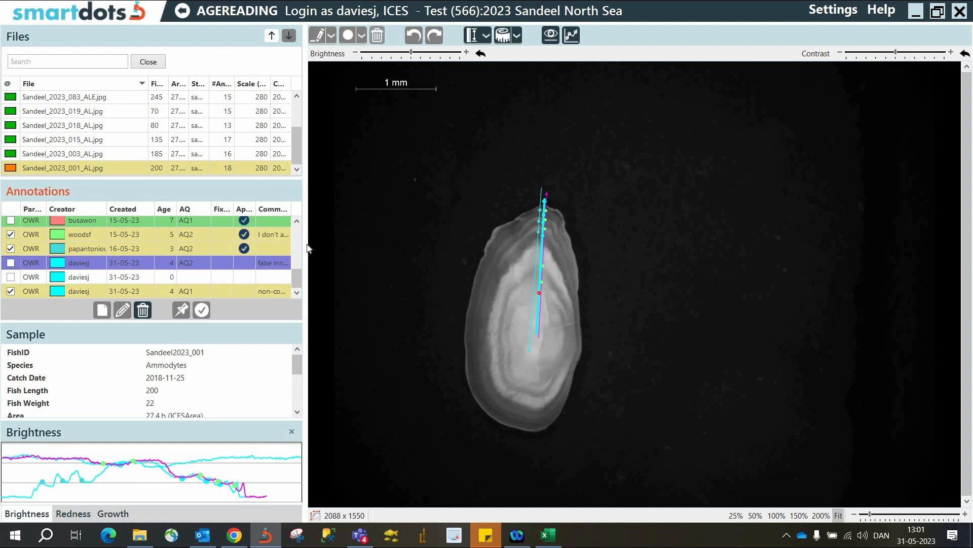
Widen the pane holding the lists and overlay the 15-05-23 AQ2 annotation with age 6 on the otolith
{"action": "mouse_move", "coordinate": [308, 248]}
{"action": "left_mouse_down"}
{"action": "mouse_move", "coordinate": [330, 248]}
{"action": "mouse_move", "coordinate": [326, 256]}
{"action": "mouse_move", "coordinate": [328, 227]}
{"action": "left_mouse_up"}
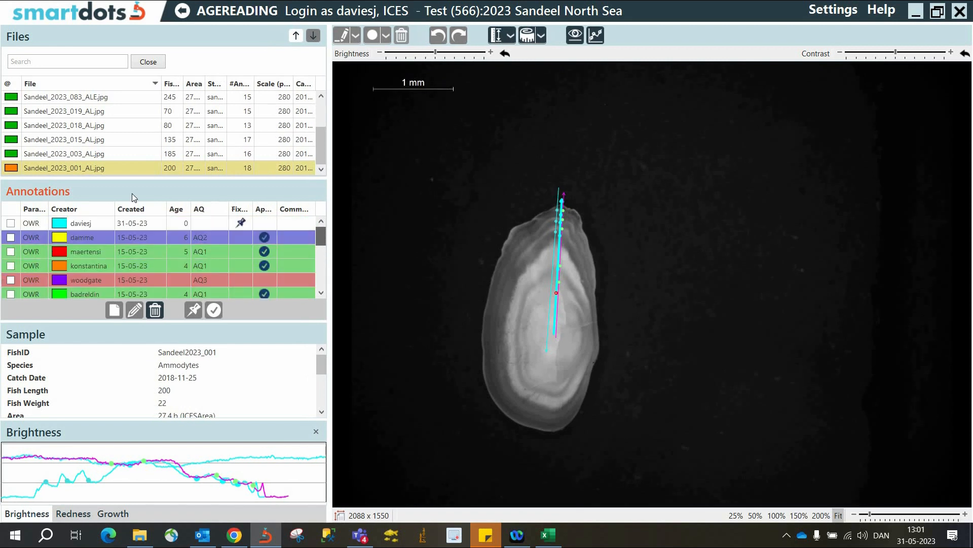
{"action": "left_click", "coordinate": [10, 237]}
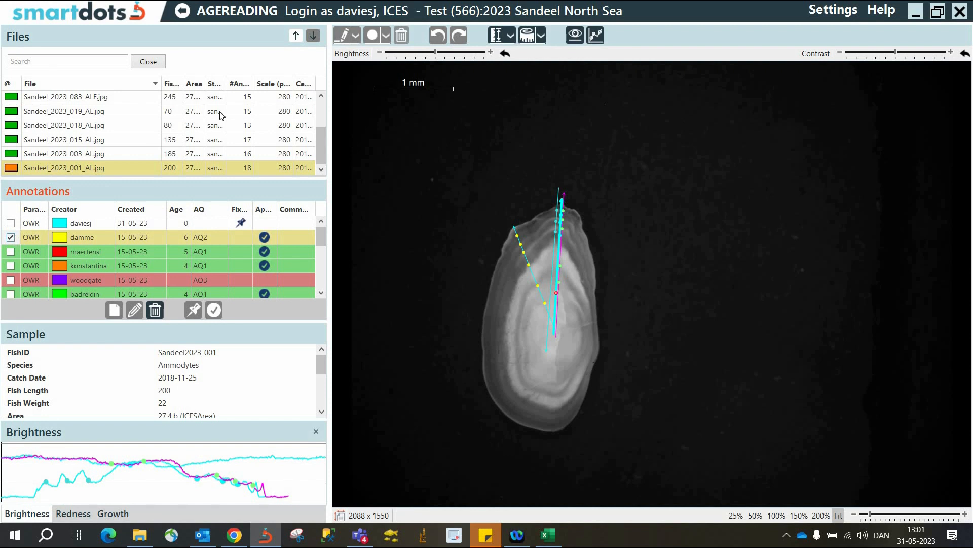
Hide the annotation lines on the image, leaving only the dots, and make the Brightness graph taller
{"action": "left_click", "coordinate": [577, 35]}
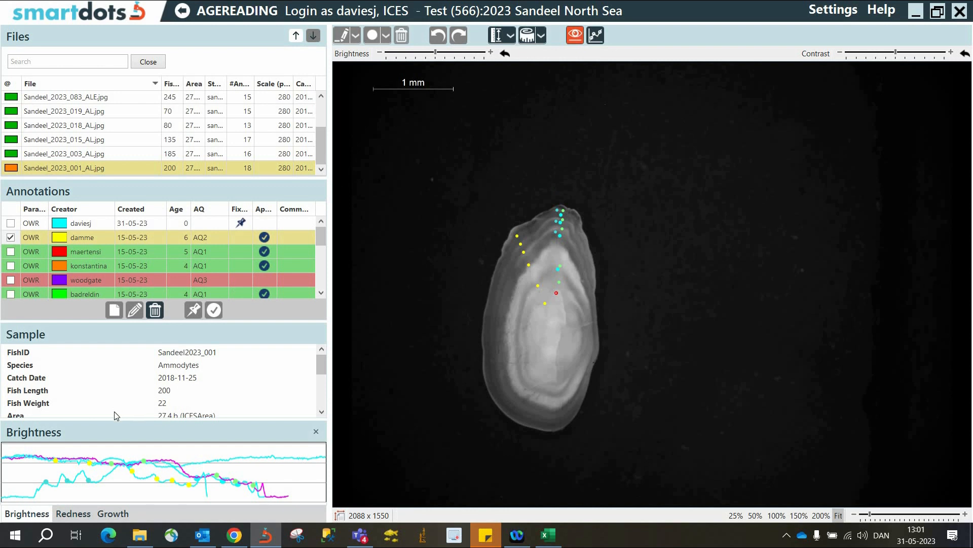
{"action": "left_click_drag", "start_coordinate": [113, 420], "coordinate": [112, 375]}
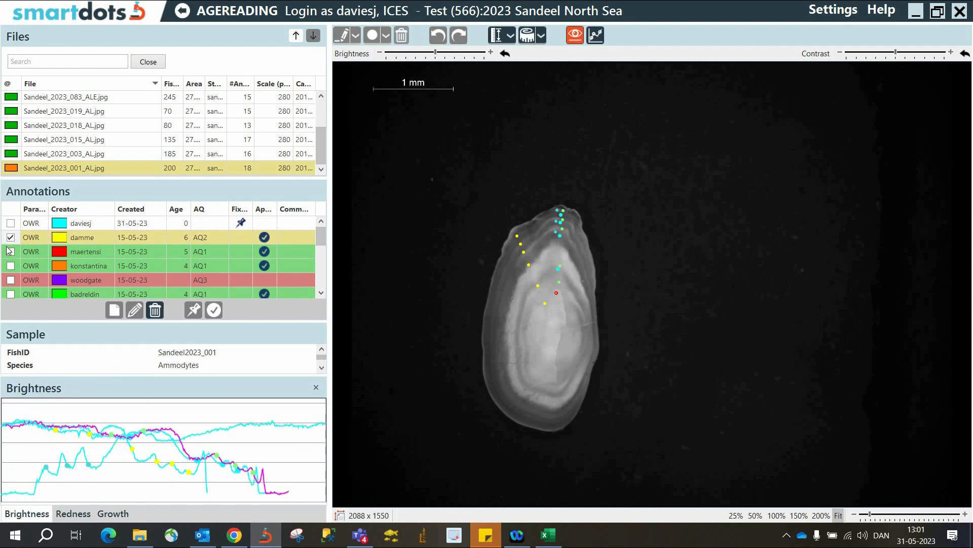
Hide the 16-05-23 annotation from the otolith and display the Growth graph for the annotations still overlaid
{"action": "left_click", "coordinate": [319, 279]}
{"action": "left_click", "coordinate": [319, 278]}
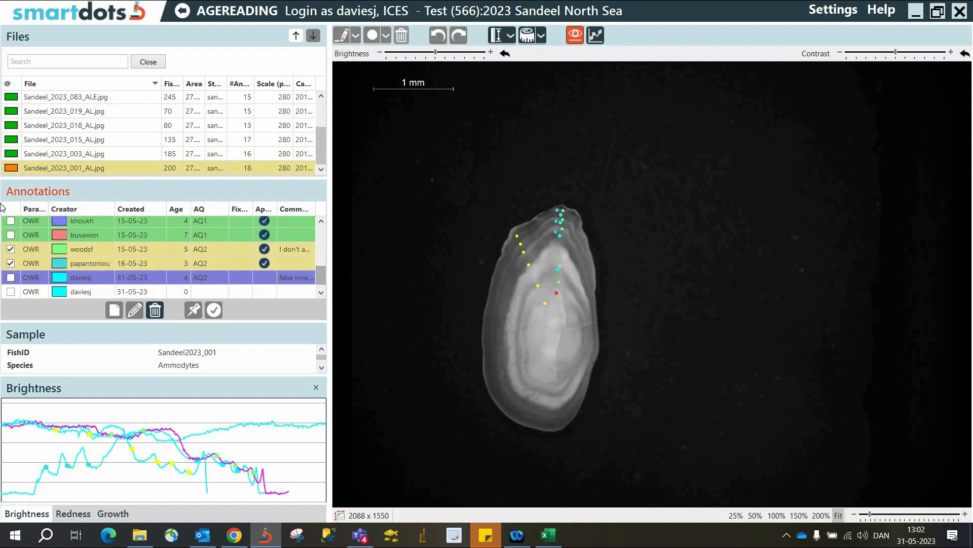
{"action": "left_click", "coordinate": [11, 263]}
{"action": "left_click", "coordinate": [10, 264]}
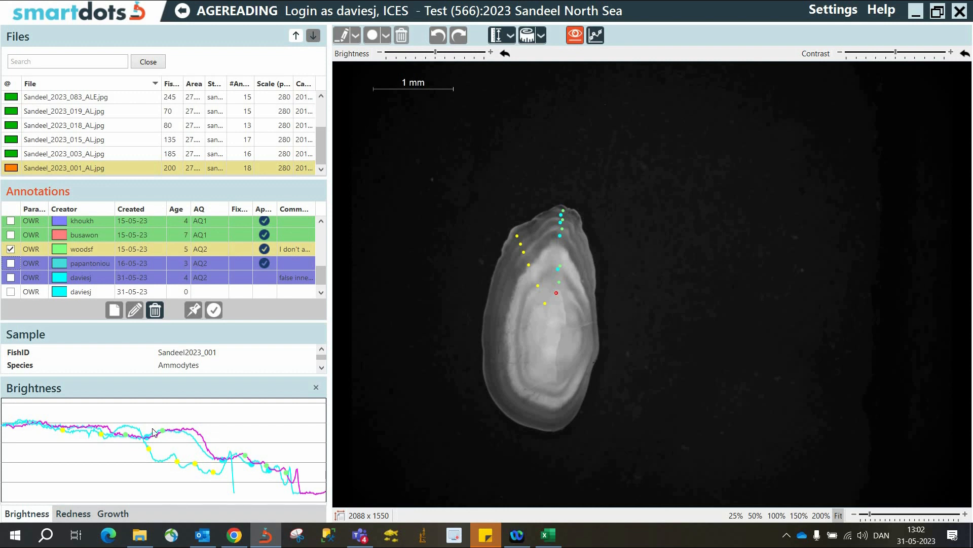
{"action": "left_click", "coordinate": [110, 516]}
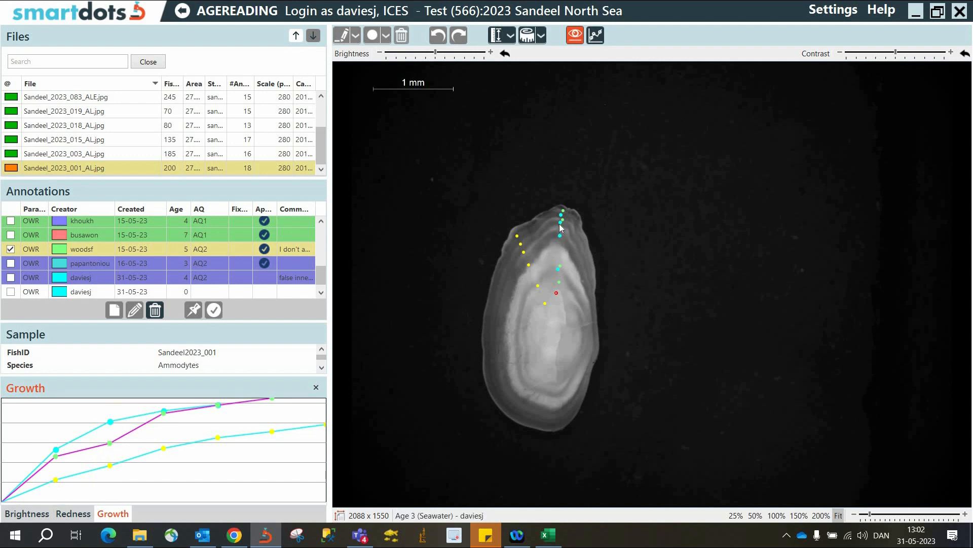
Show the annotation lines on the otolith again and toggle the graphs, leaving them hidden
{"action": "left_click", "coordinate": [576, 35]}
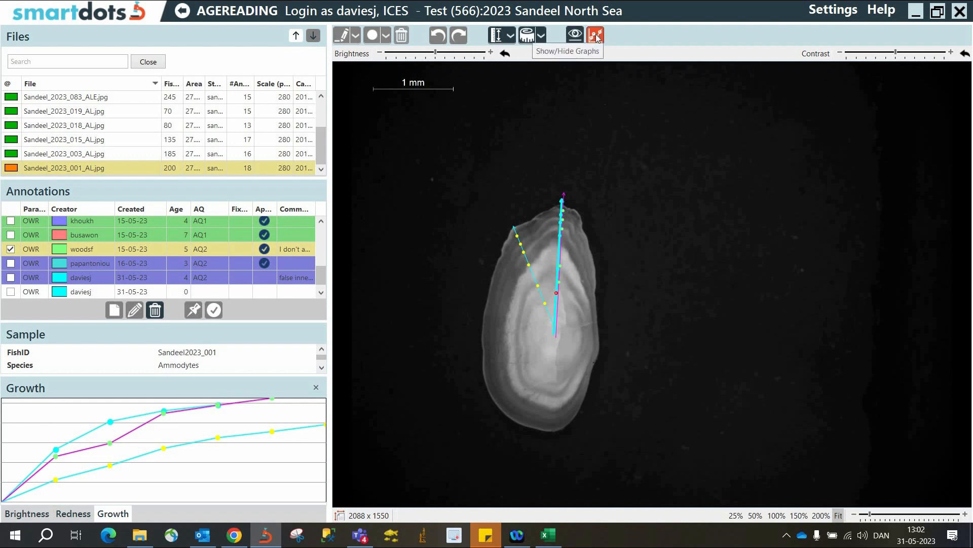
{"action": "left_click", "coordinate": [596, 35]}
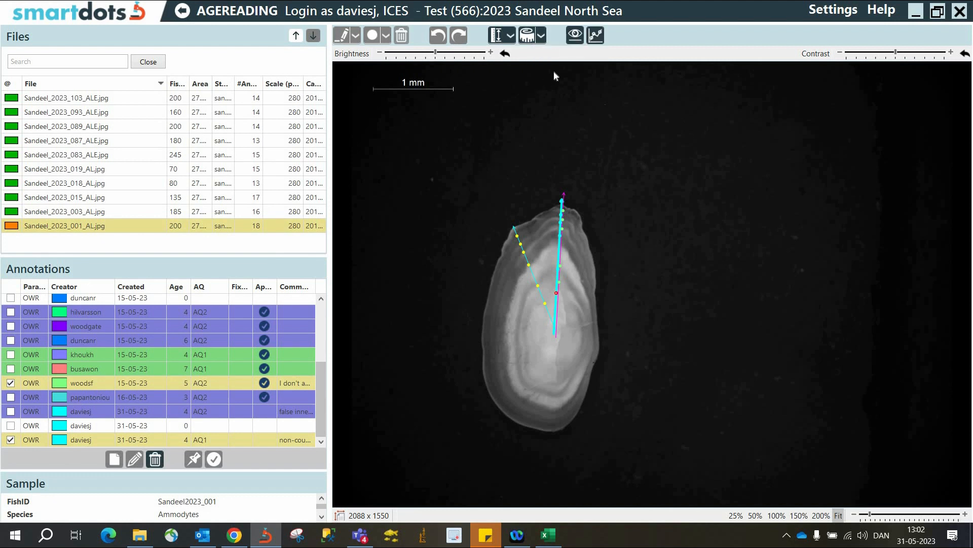
{"action": "left_click", "coordinate": [596, 35]}
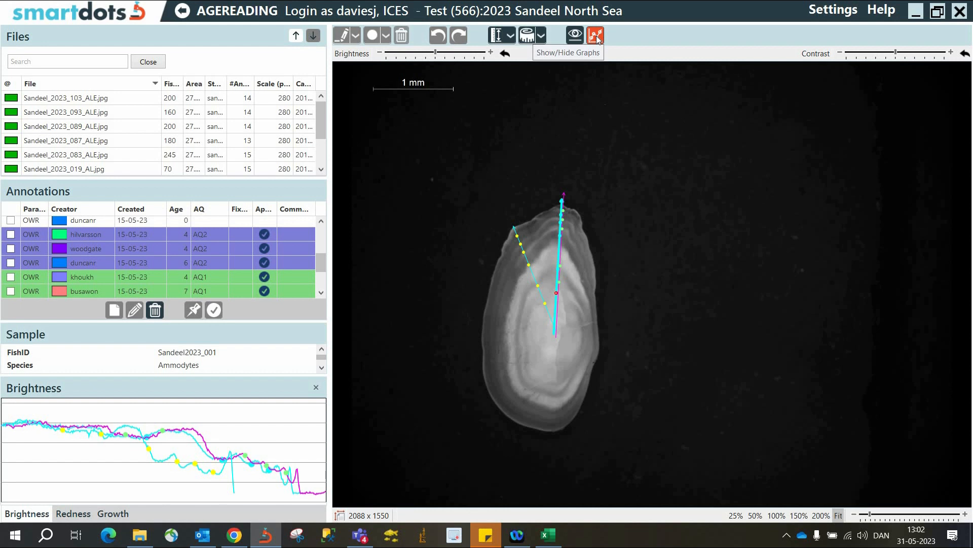
{"action": "left_click", "coordinate": [596, 36]}
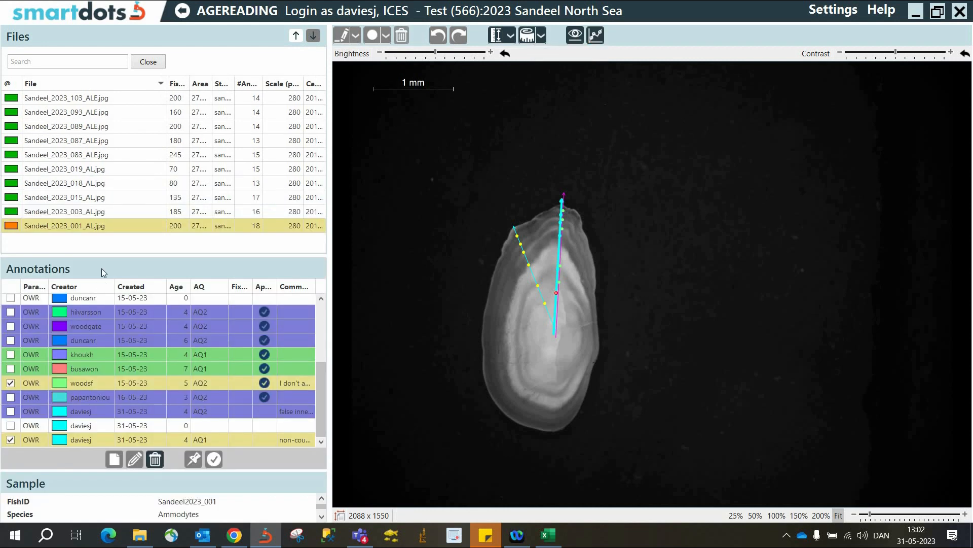
Enlarge the Annotations list to fit all its rows, then expand the Sample pane to show all its details
{"action": "left_click_drag", "start_coordinate": [104, 253], "coordinate": [101, 135]}
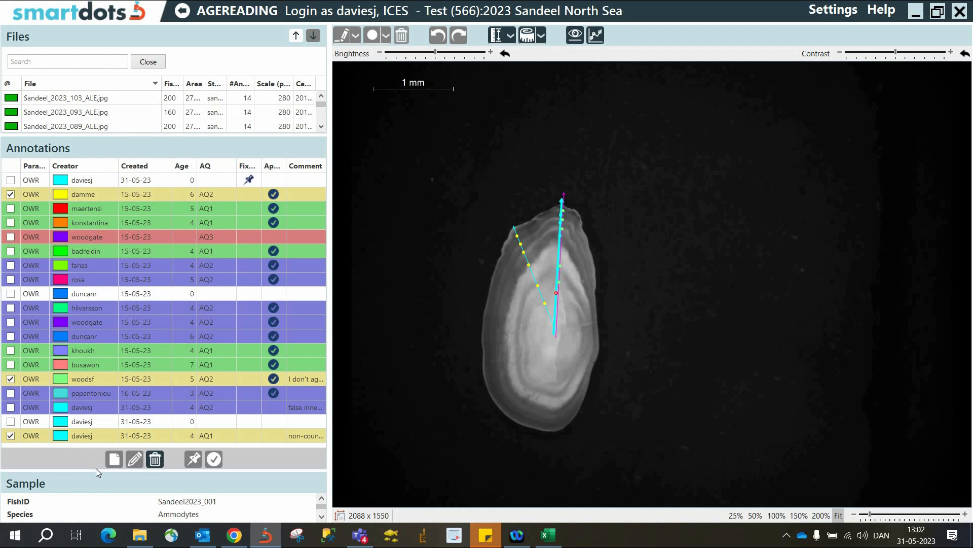
{"action": "mouse_move", "coordinate": [96, 467]}
{"action": "left_mouse_down"}
{"action": "mouse_move", "coordinate": [111, 231]}
{"action": "mouse_move", "coordinate": [103, 164]}
{"action": "left_mouse_up"}
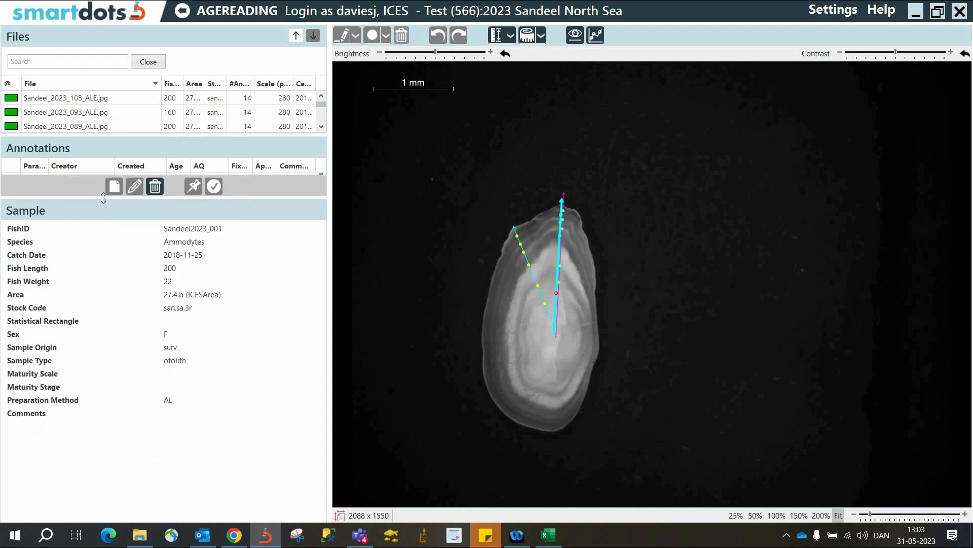
Show the graphs again and resize the panes so Files, Annotations and Sample each have room for several rows
{"action": "left_click", "coordinate": [596, 39]}
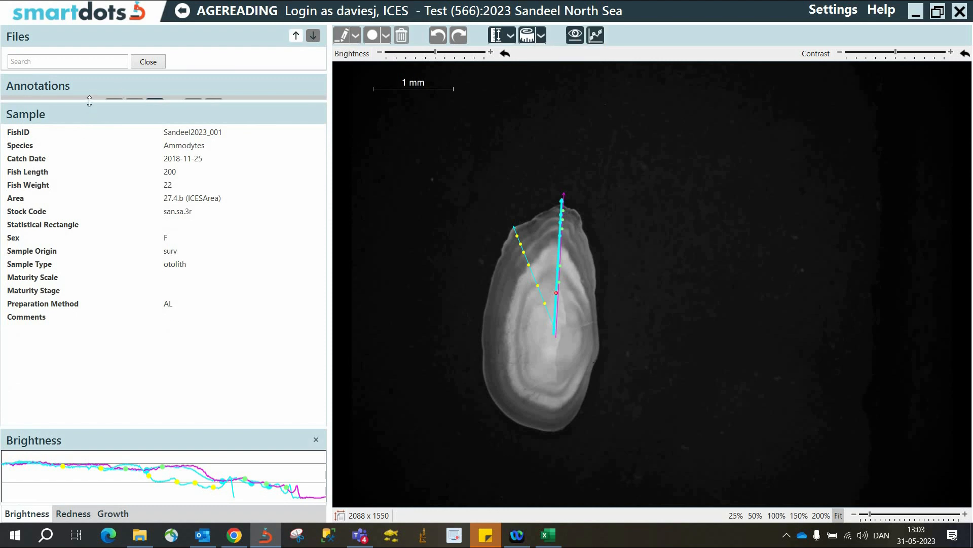
{"action": "left_click_drag", "start_coordinate": [89, 102], "coordinate": [96, 286]}
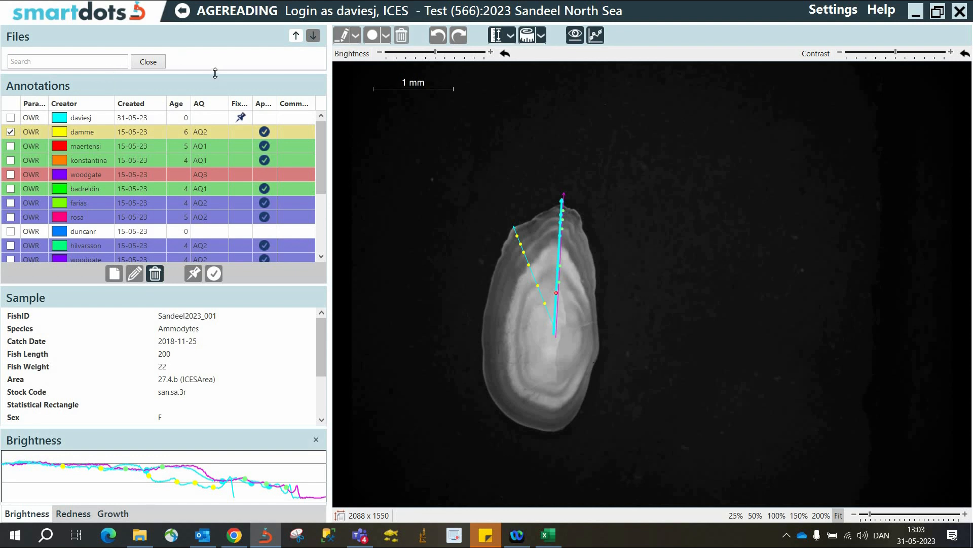
{"action": "left_click_drag", "start_coordinate": [215, 73], "coordinate": [213, 149]}
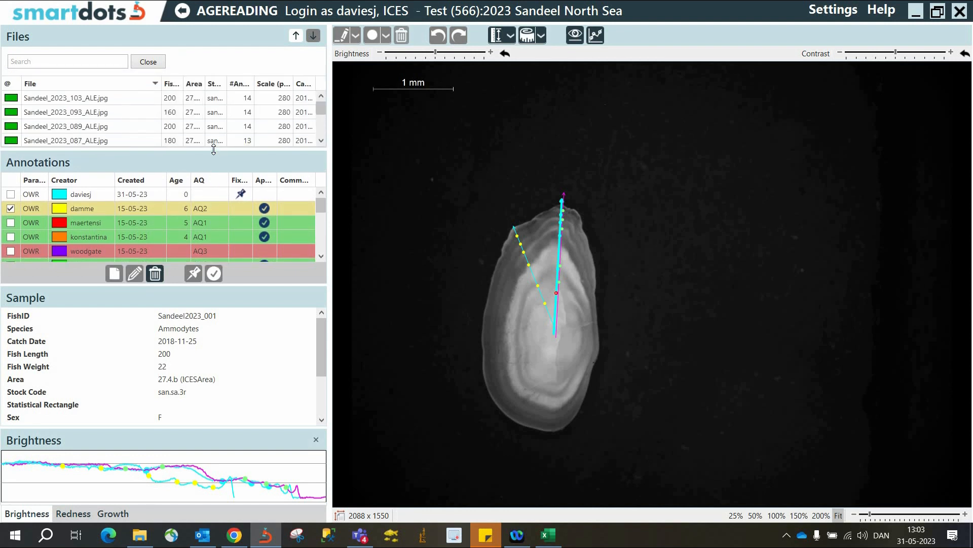